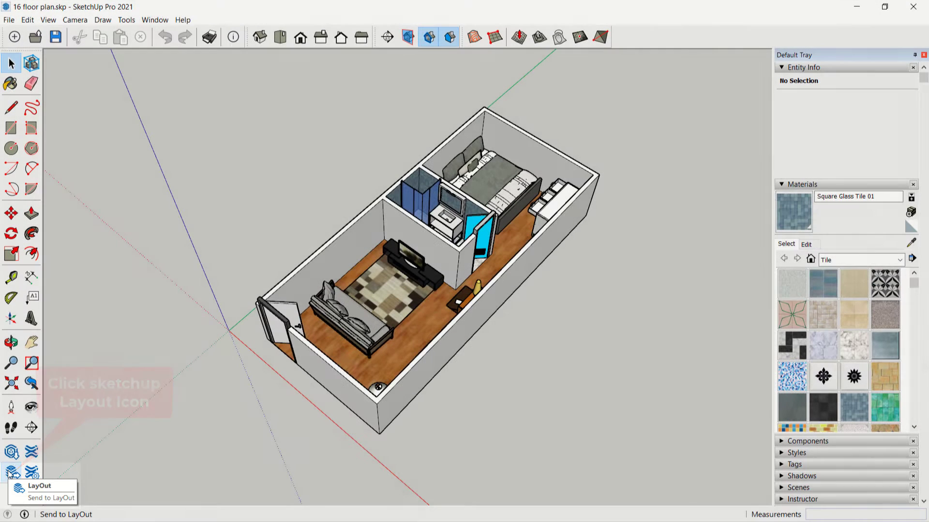
# Step: Save the floor plan model and send it to LayOut on the Contemporary A3 Portrait titleblock template
pyautogui.click(10, 473)
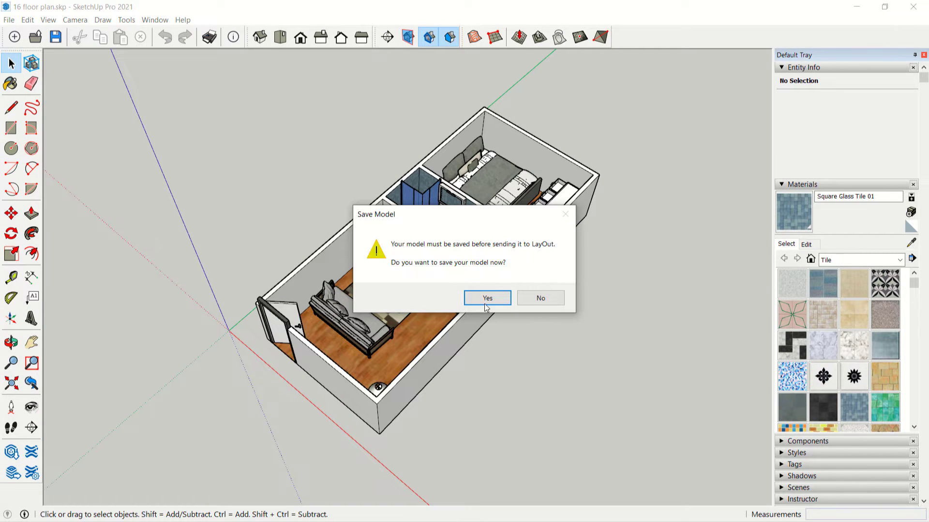
pyautogui.click(498, 301)
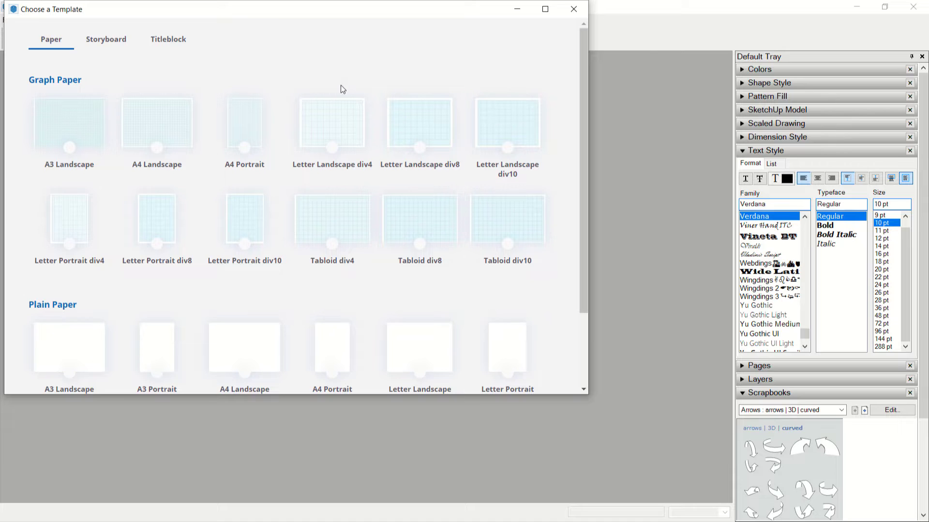
pyautogui.click(171, 42)
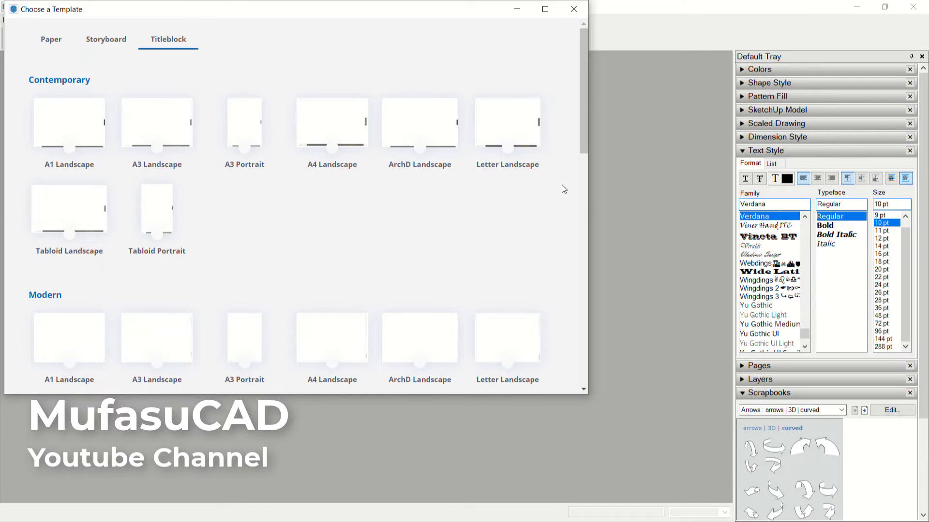
pyautogui.moveTo(583, 139)
pyautogui.mouseDown()
pyautogui.moveTo(584, 155)
pyautogui.moveTo(586, 133)
pyautogui.mouseUp()
pyautogui.doubleClick(247, 133)
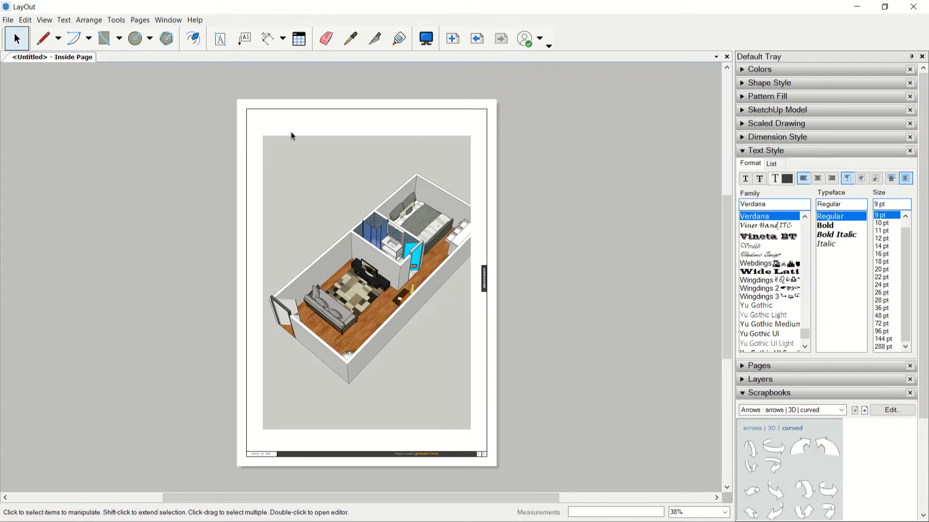
# Step: Enlarge the model viewport from two opposite corners to fill the titleblock frame and refresh its rendering
pyautogui.click(345, 205)
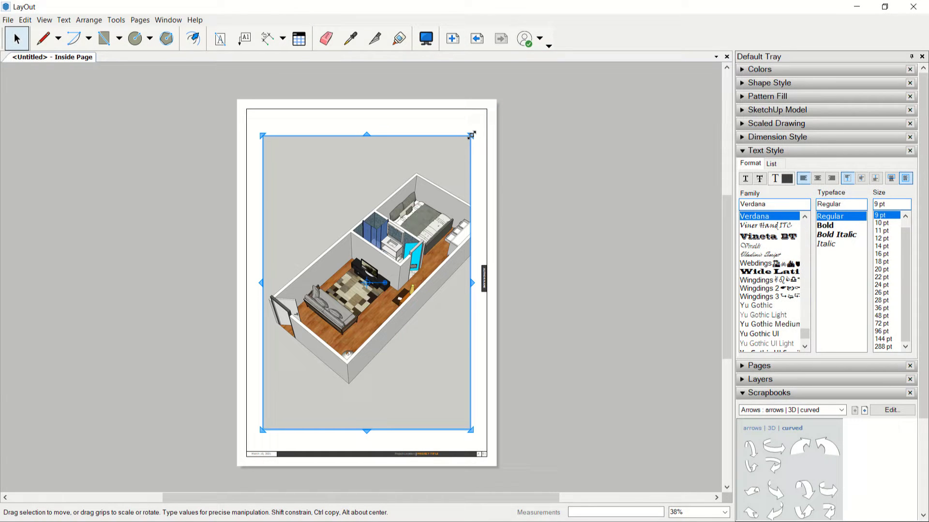
pyautogui.moveTo(471, 135); pyautogui.dragTo(487, 109)
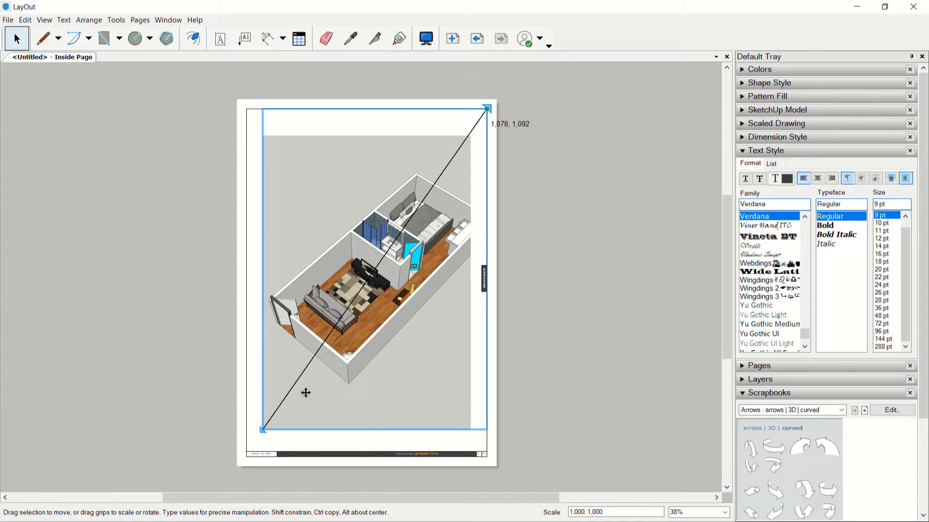
pyautogui.moveTo(261, 431); pyautogui.dragTo(246, 452)
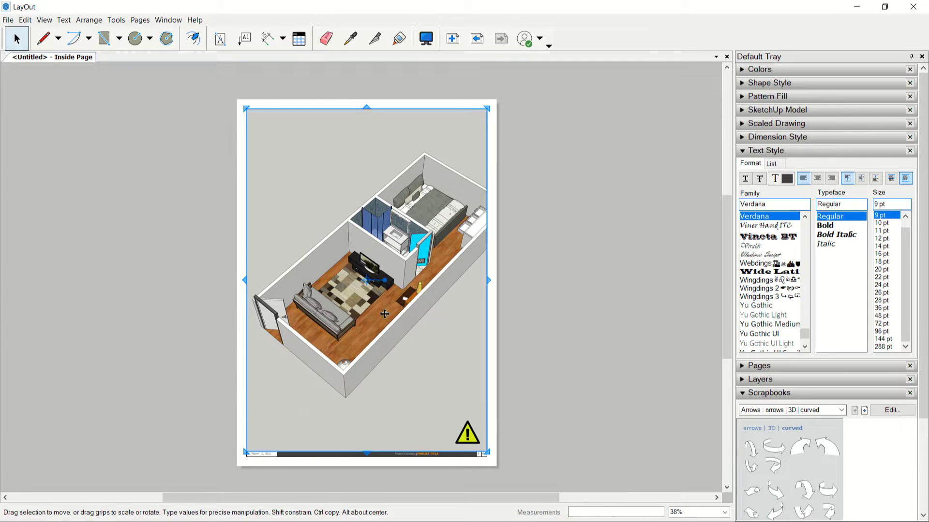
pyautogui.click(607, 242)
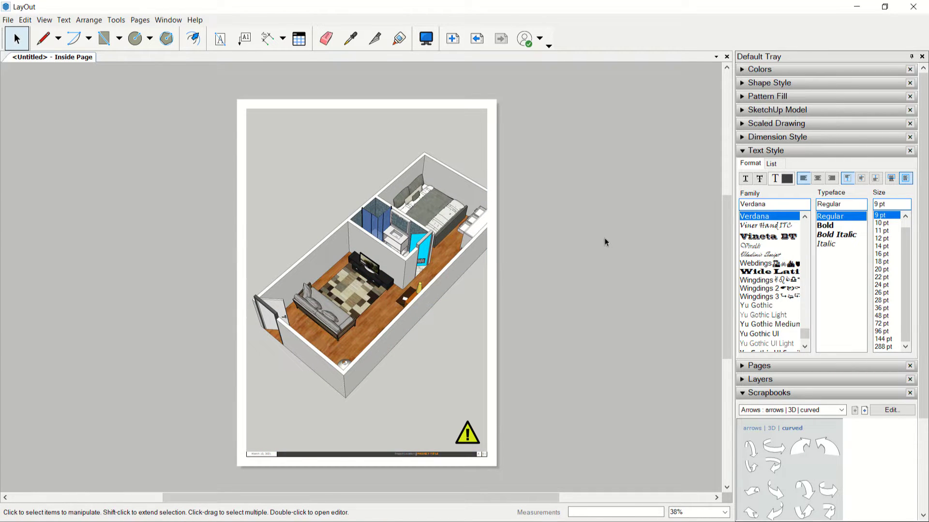
pyautogui.click(486, 278)
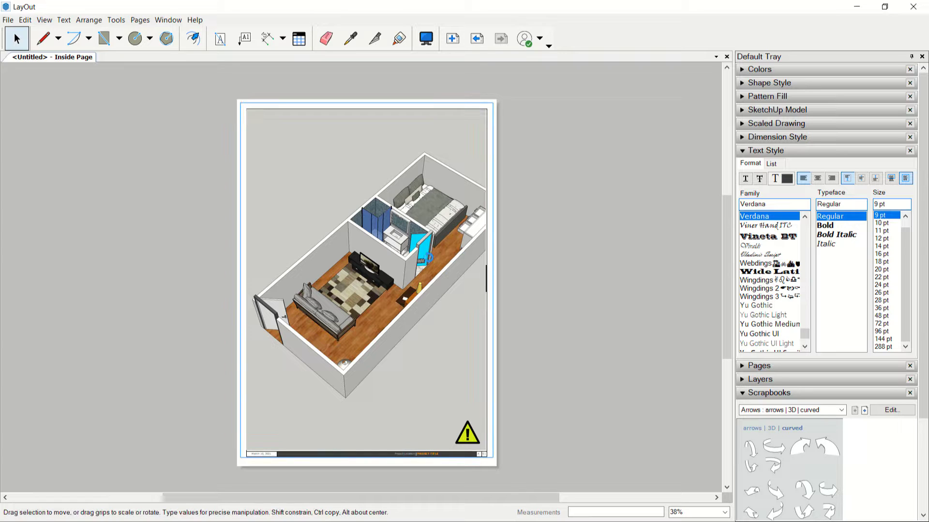
pyautogui.click(592, 242)
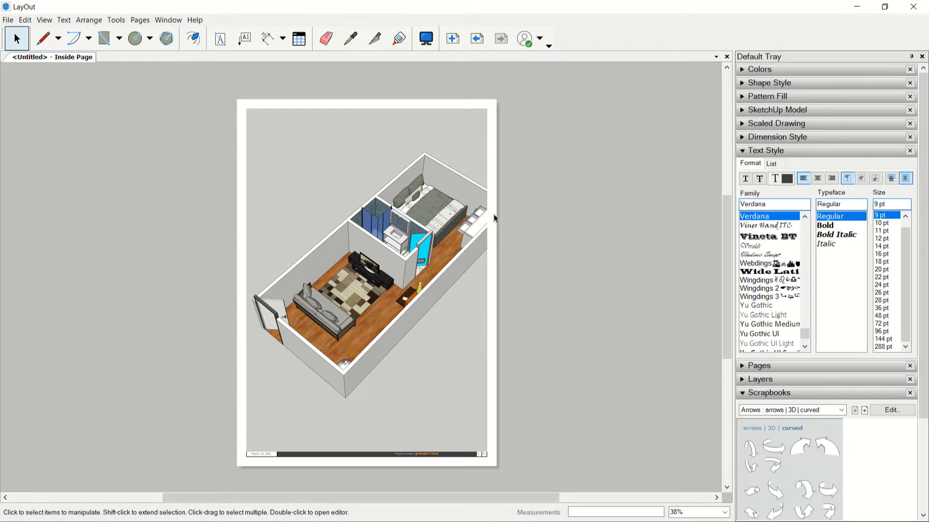
# Step: Switch the floor plan viewport's camera to Ortho projection and refresh its rendering
pyautogui.click(355, 183)
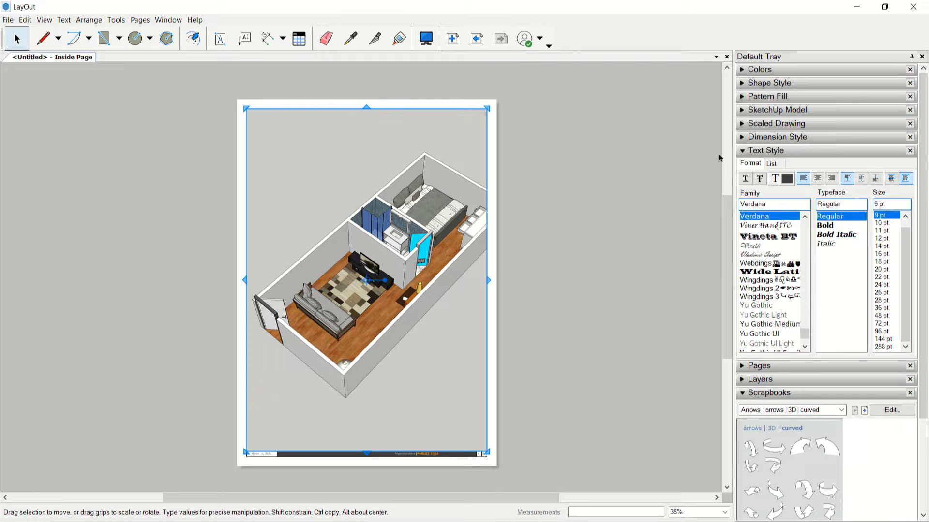
pyautogui.click(739, 110)
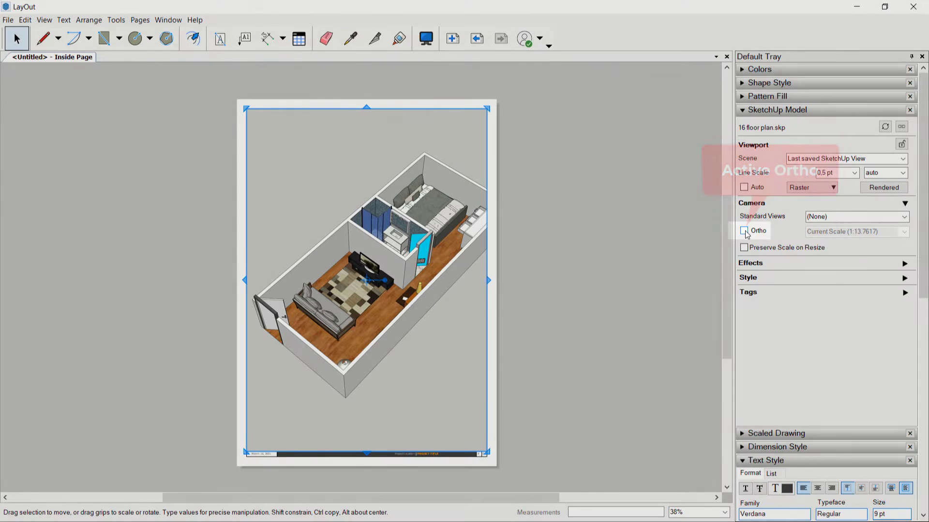
pyautogui.click(744, 231)
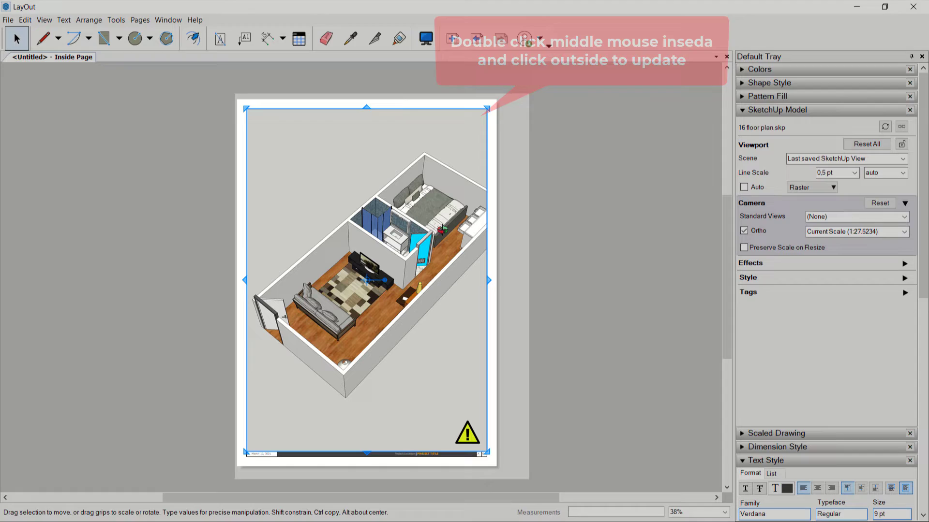
pyautogui.doubleClick(442, 230)
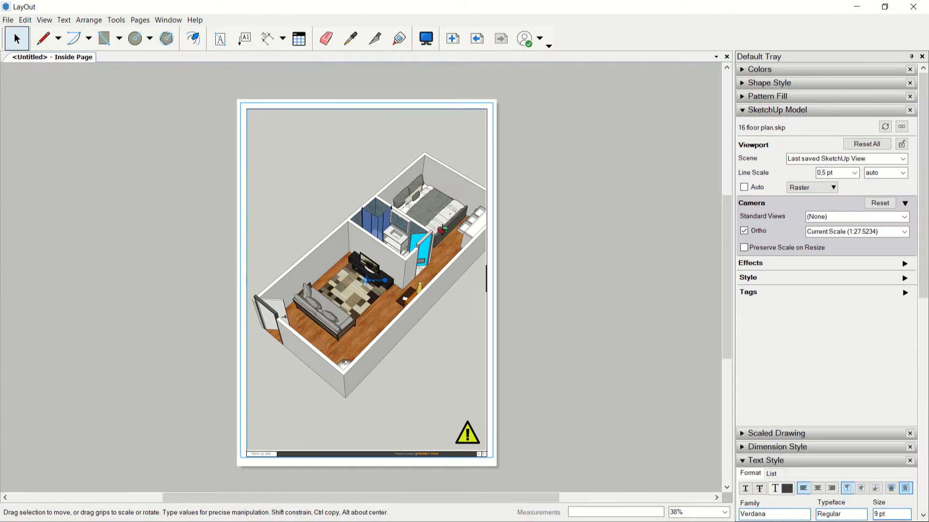
pyautogui.click(578, 219)
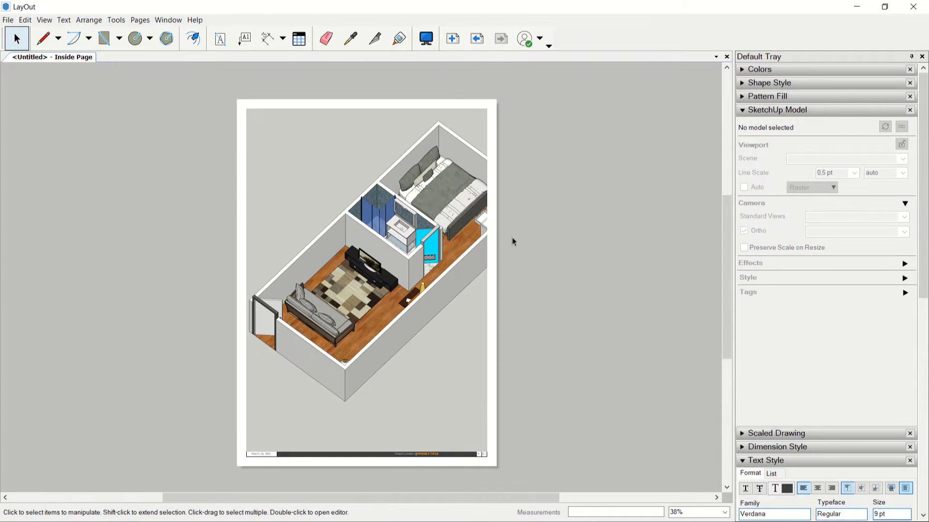
# Step: Set the orthographic viewport's scale to 1mm:50mm (1:50) and update the view
pyautogui.click(441, 255)
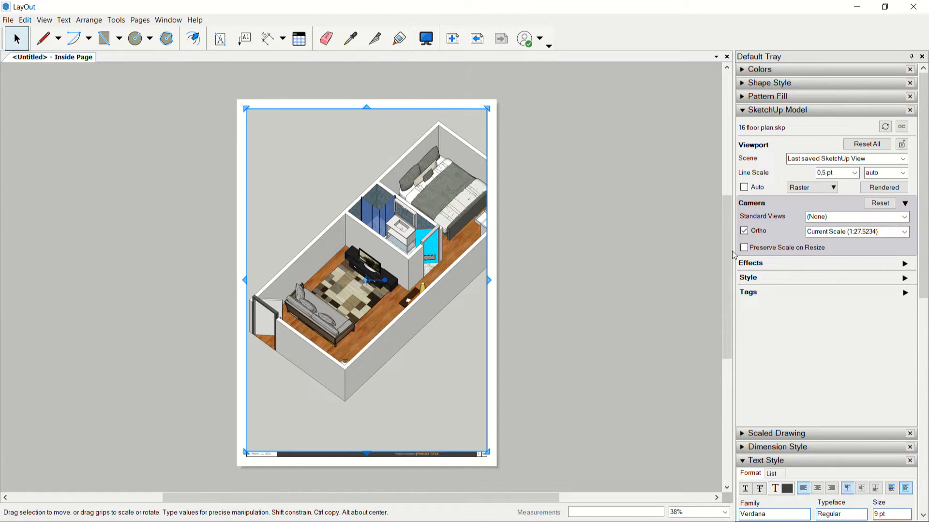
pyautogui.click(904, 231)
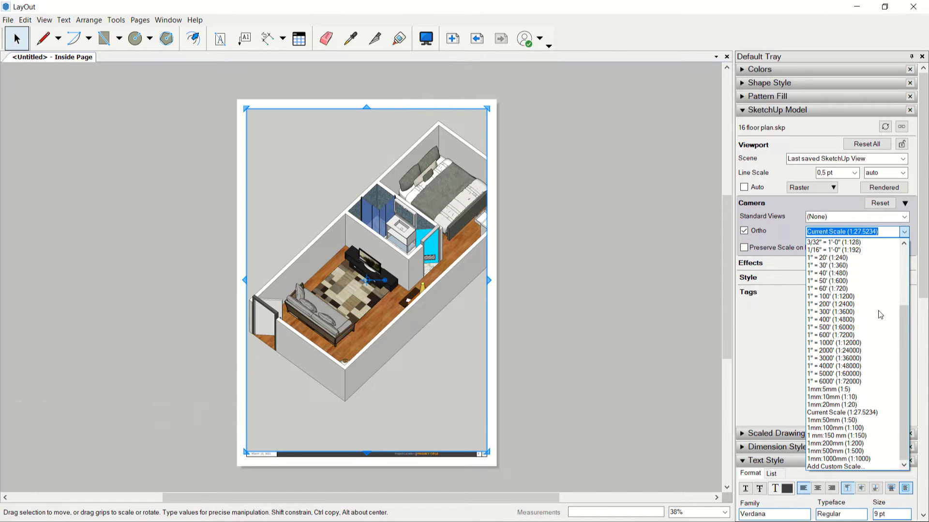
pyautogui.click(856, 421)
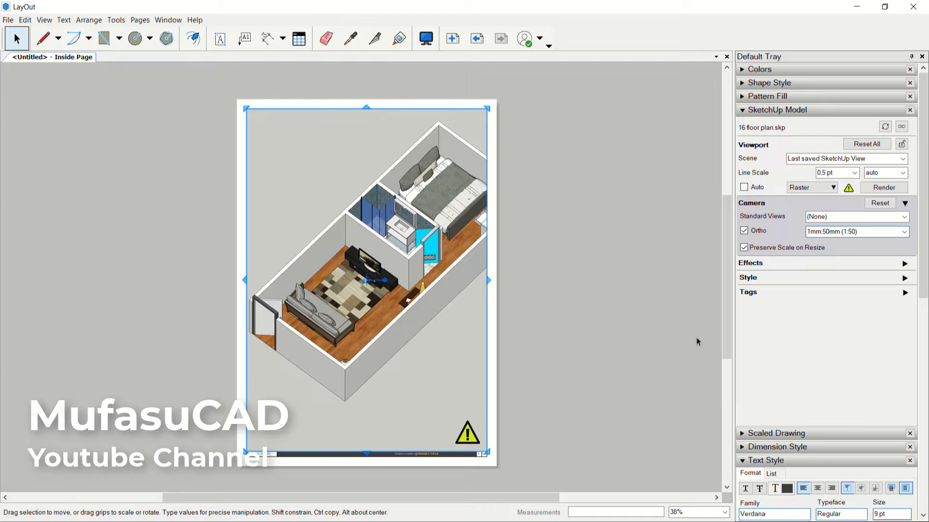
pyautogui.click(600, 255)
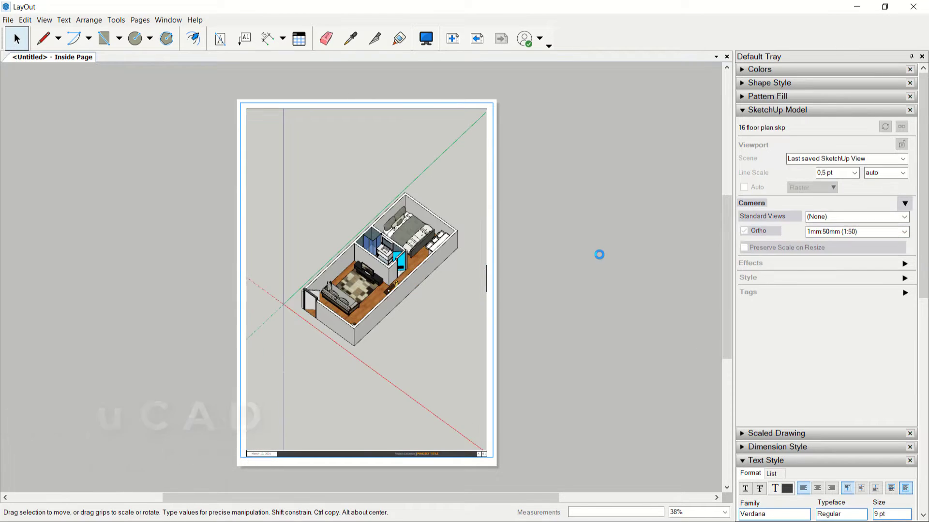
# Step: Try the 1mm:20mm (1:20) scale on the floor plan viewport and refresh its rendering
pyautogui.click(409, 274)
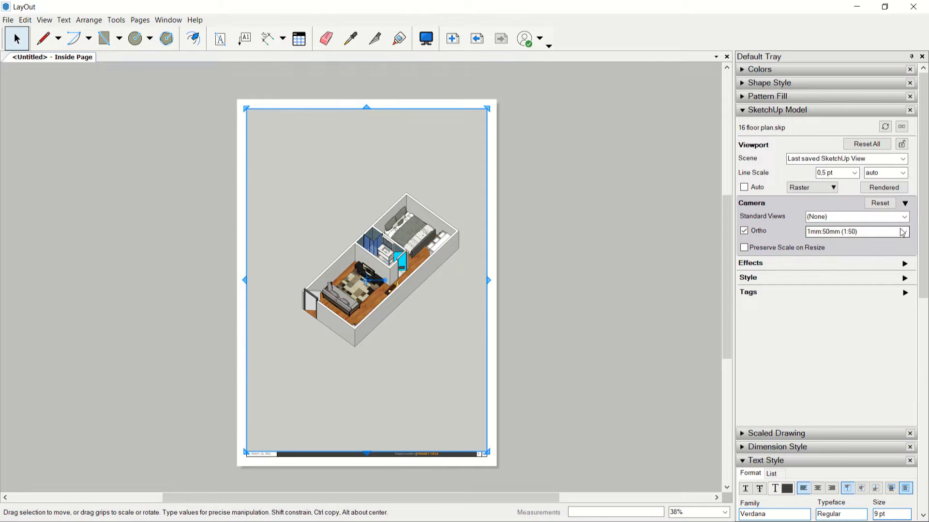
pyautogui.click(905, 232)
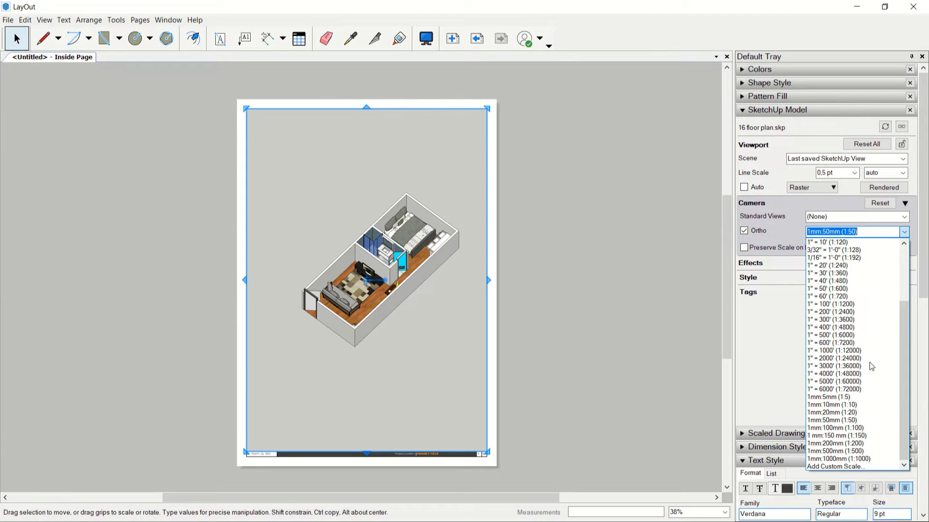
pyautogui.click(846, 413)
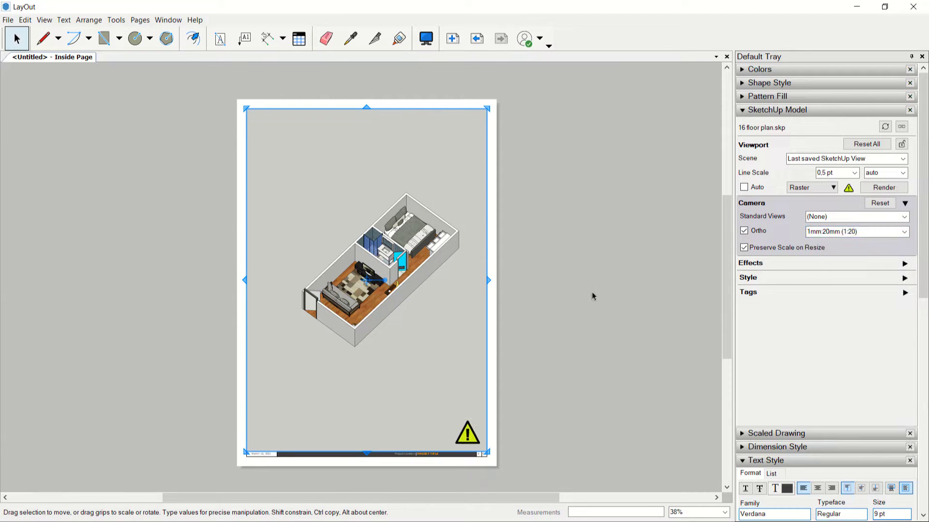
pyautogui.click(546, 281)
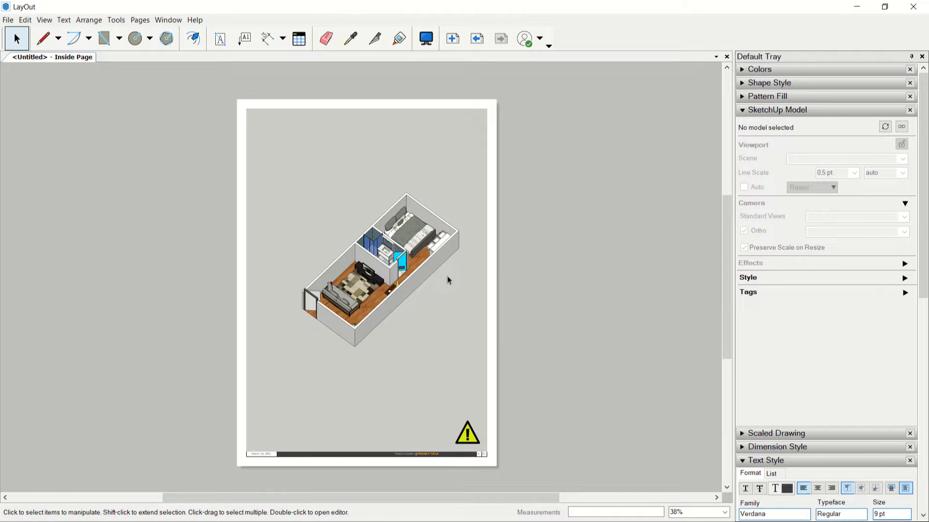
pyautogui.click(446, 276)
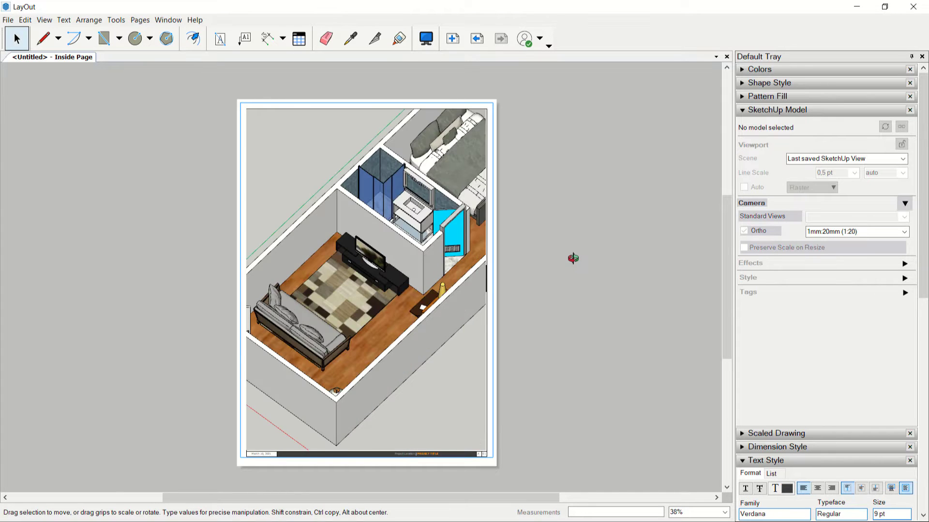
pyautogui.click(572, 258)
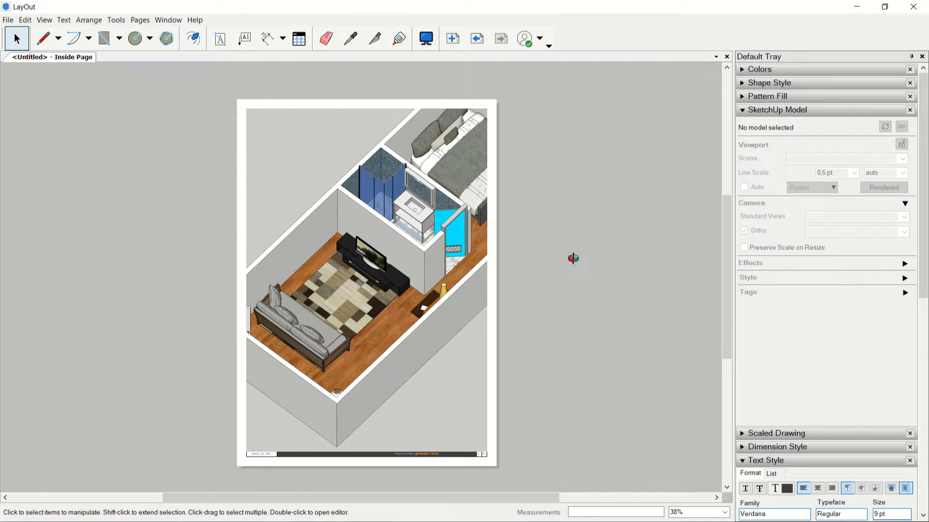
# Step: Set the viewport's standard view to Top with a scale of 1mm:50mm (1:50) and refresh its rendering
pyautogui.click(442, 273)
pyautogui.click(890, 217)
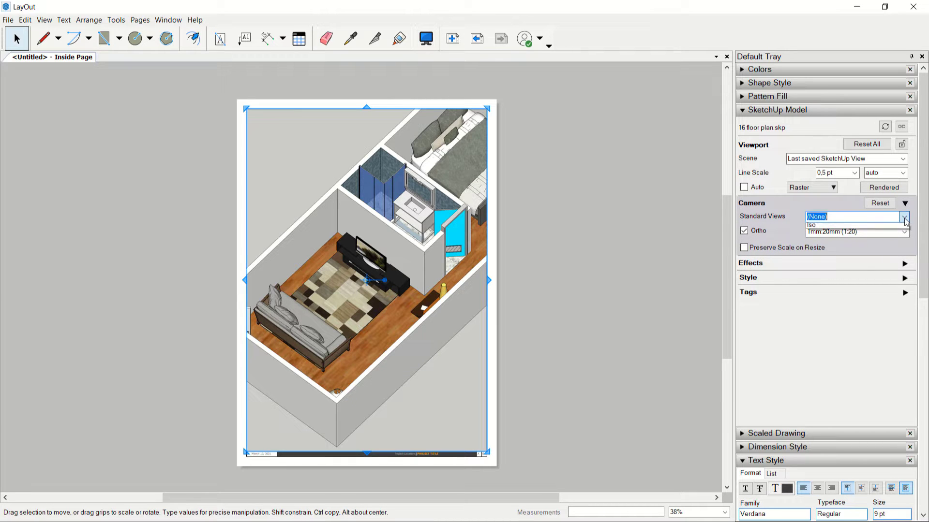
pyautogui.click(862, 228)
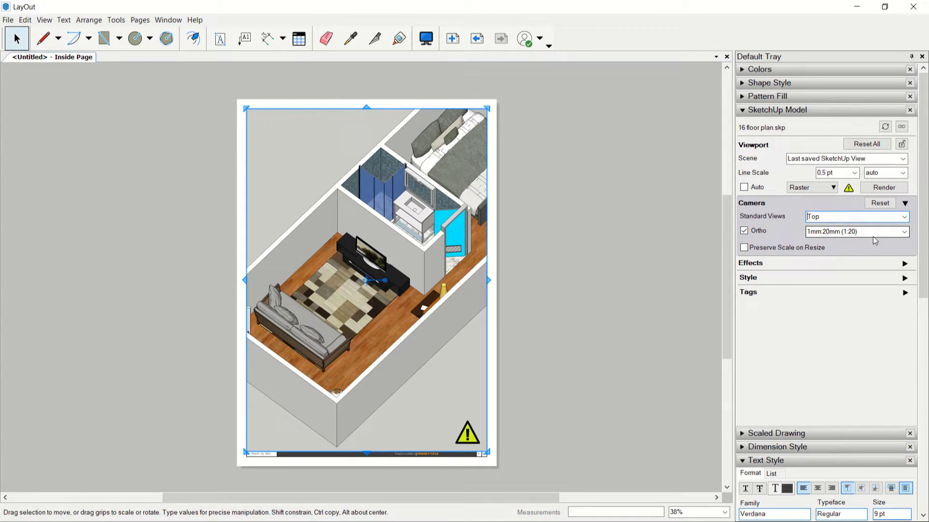
pyautogui.click(904, 232)
pyautogui.scroll(2, 876, 286)
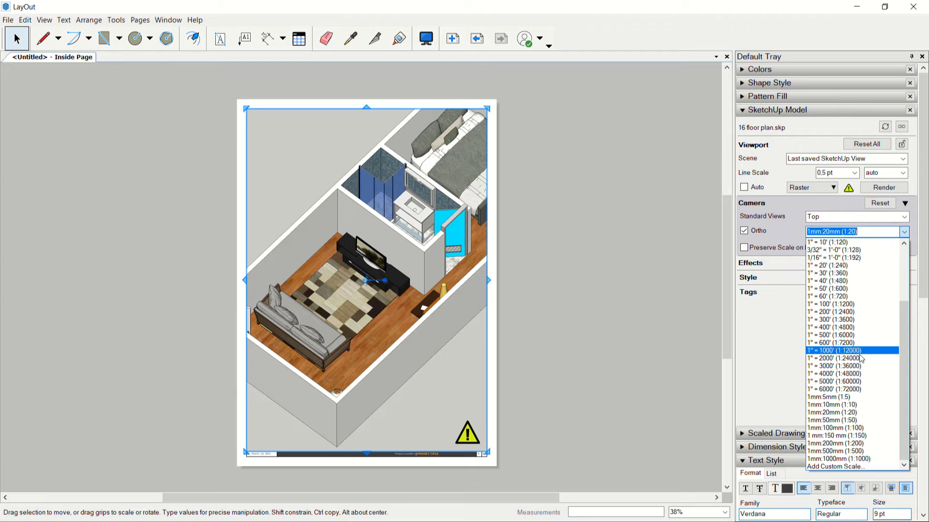
pyautogui.click(839, 420)
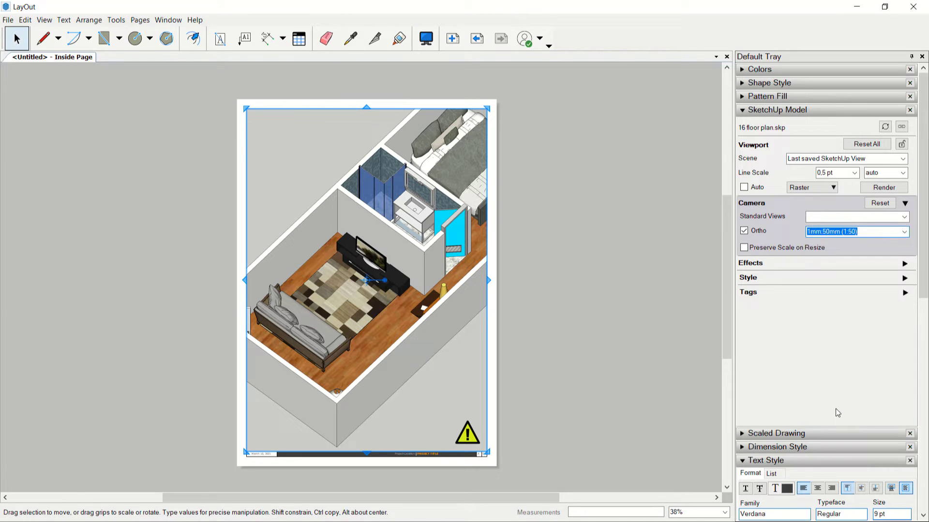
pyautogui.click(532, 251)
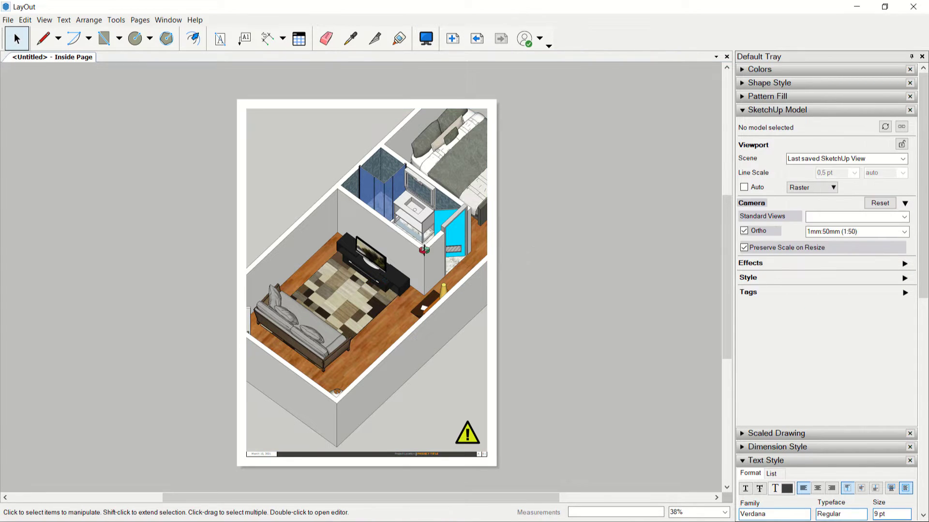
pyautogui.hotkey('ctrl', 'z')
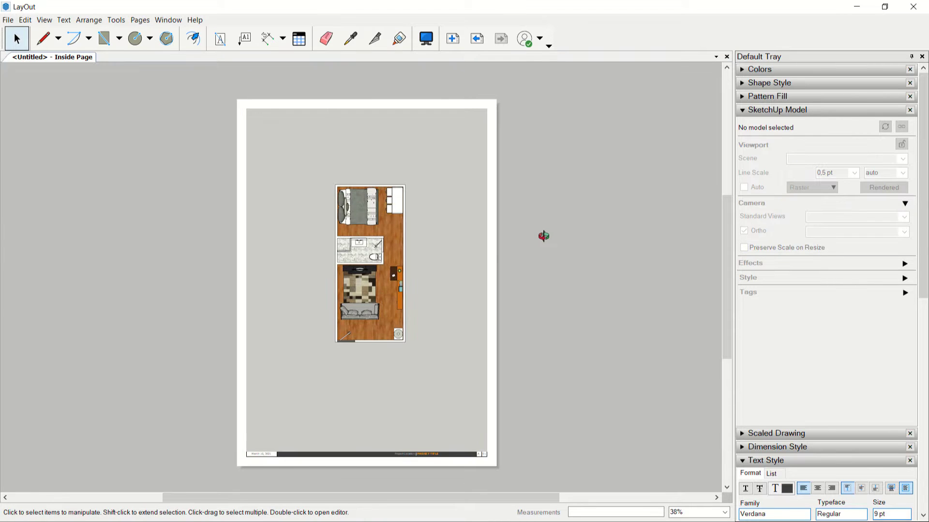
# Step: Add a custom scale of 1 in on paper to 30 in in the model from the floor plan viewport's scale options
pyautogui.scroll(3, 371, 286)
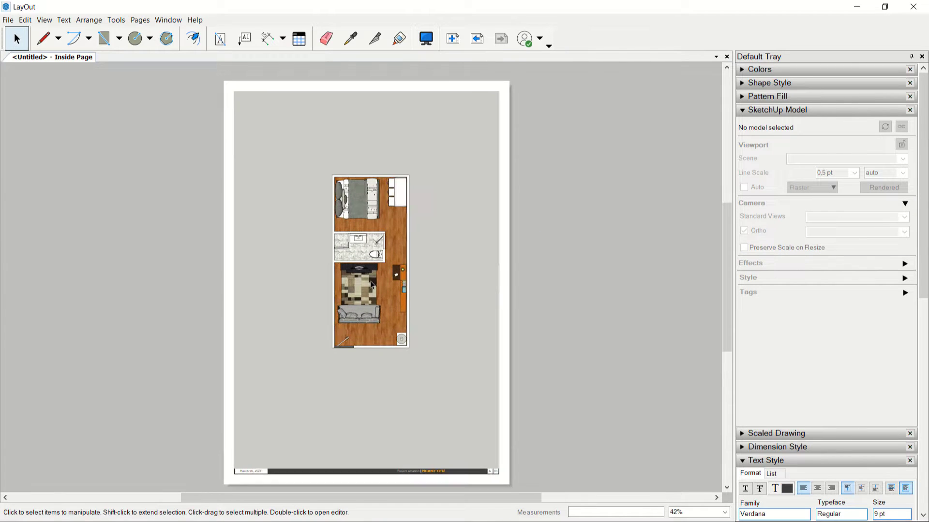
pyautogui.scroll(-2, 362, 285)
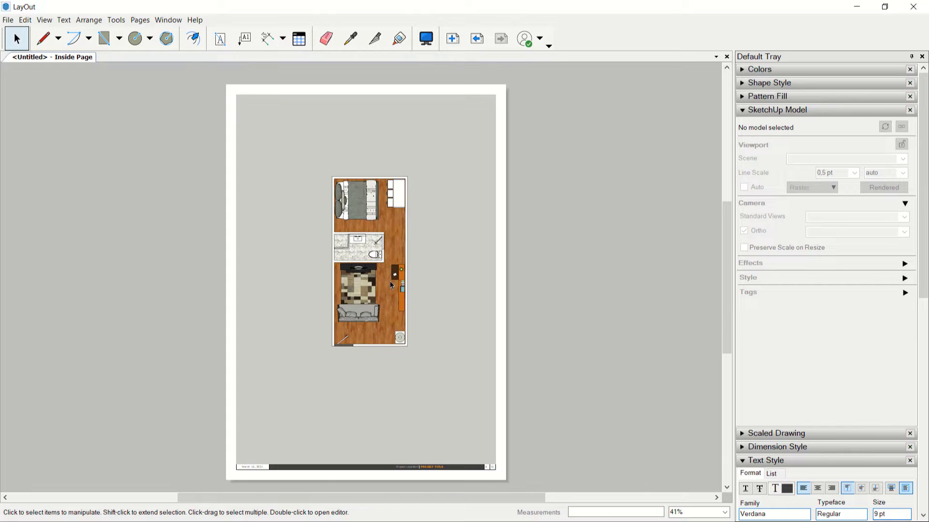
pyautogui.click(394, 285)
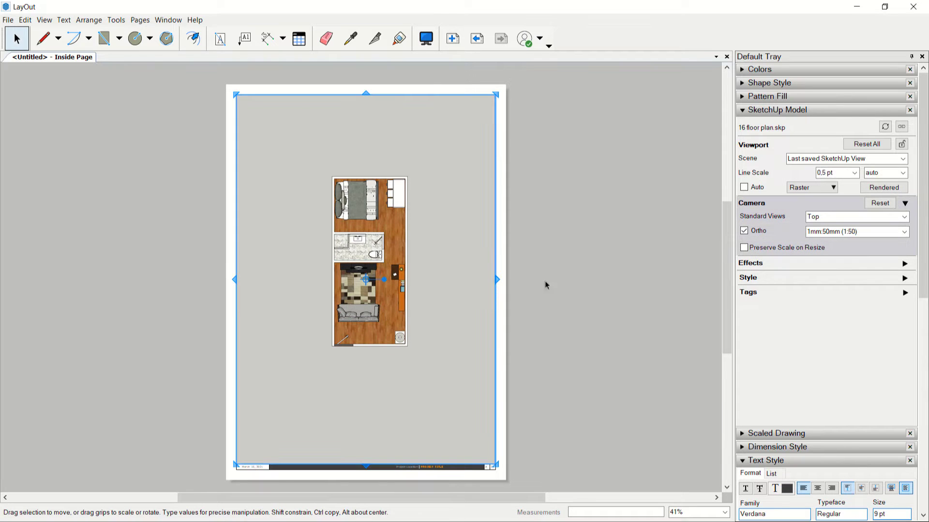
pyautogui.click(903, 232)
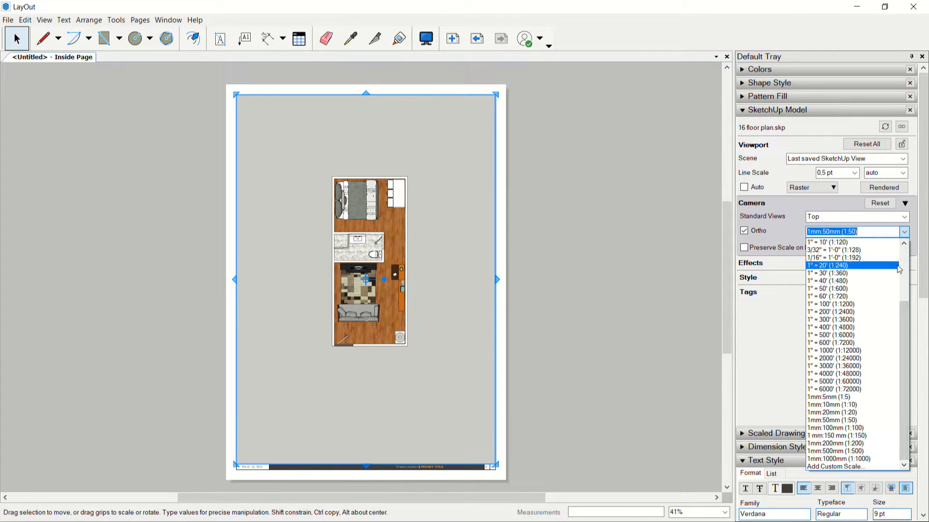
pyautogui.click(836, 466)
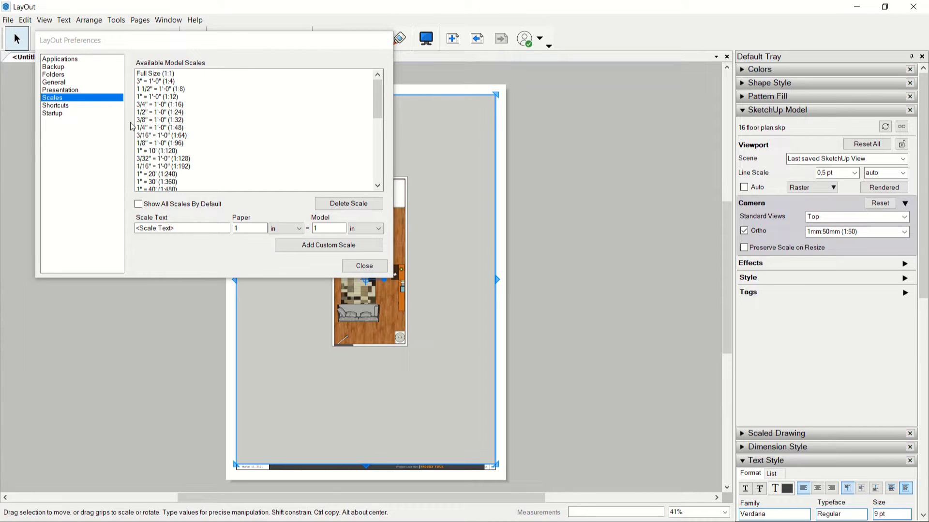
pyautogui.click(326, 228)
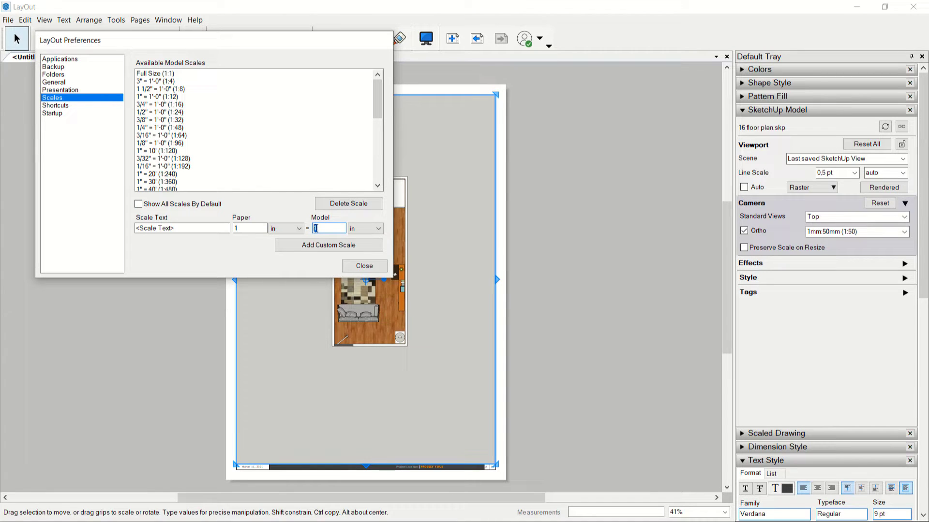
pyautogui.write('30')
pyautogui.click(328, 246)
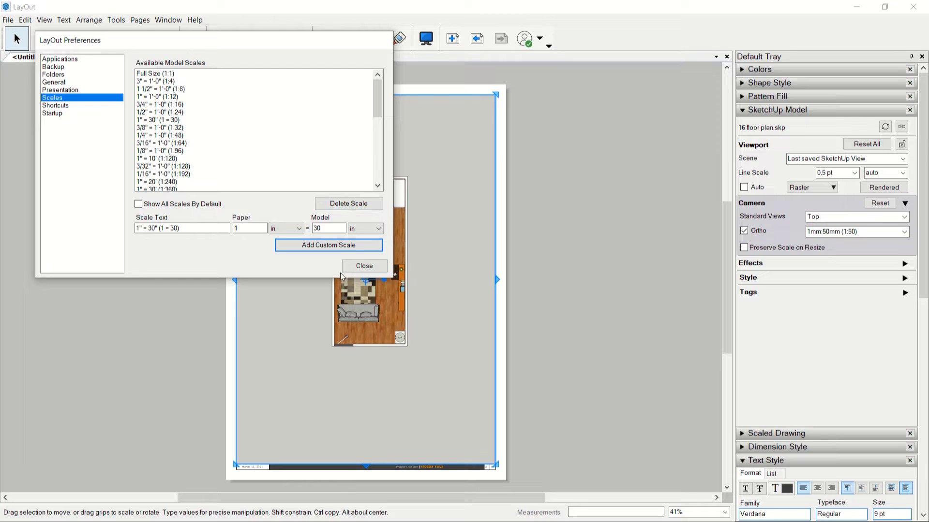
# Step: Add a custom 1 mm:30 mm (1:30) scale by switching both paper and model units to millimetres
pyautogui.click(296, 230)
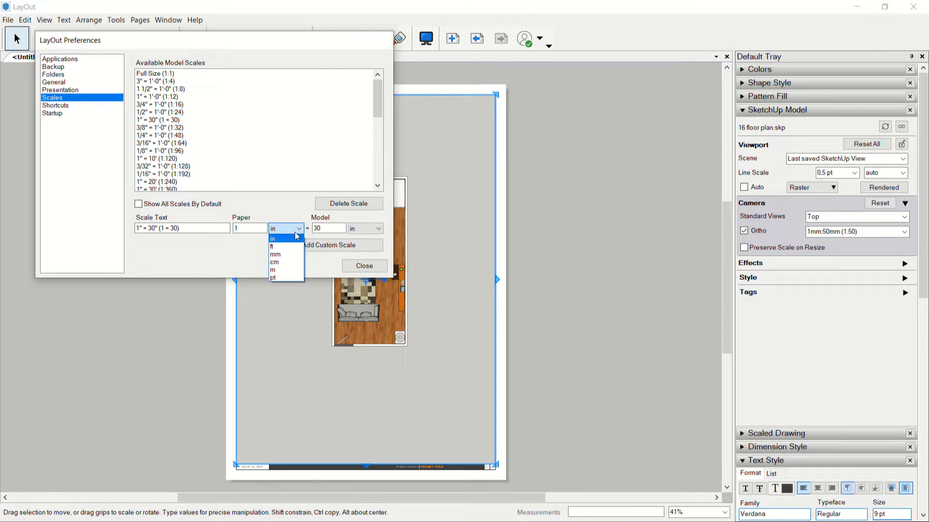
pyautogui.click(275, 254)
pyautogui.click(374, 233)
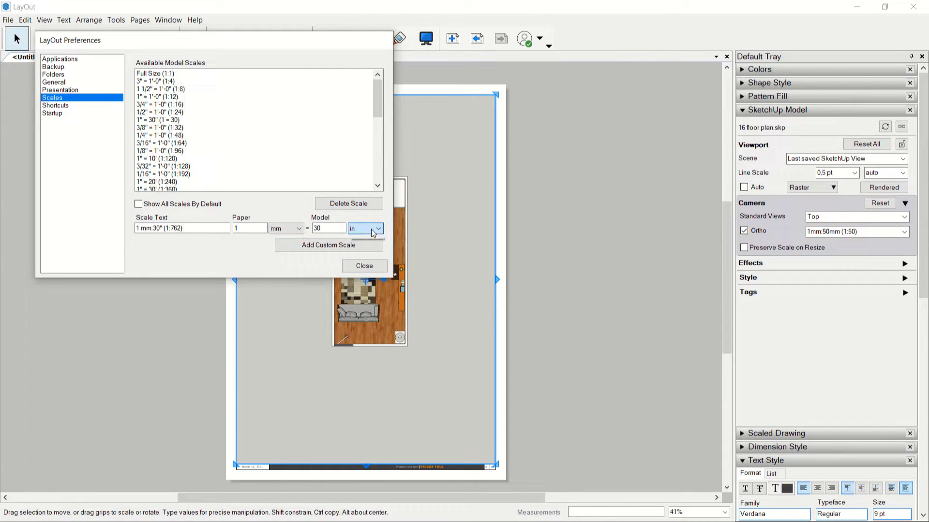
pyautogui.click(363, 253)
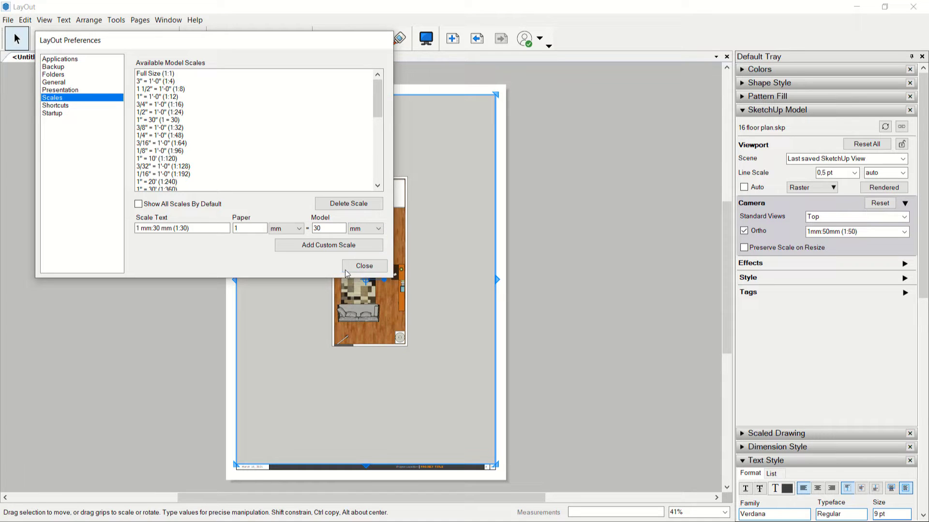
pyautogui.click(333, 246)
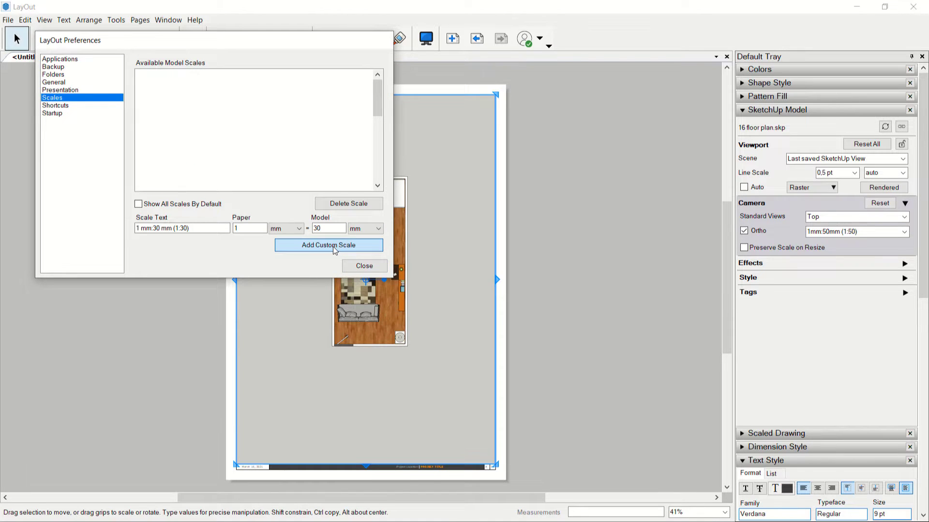
pyautogui.click(364, 267)
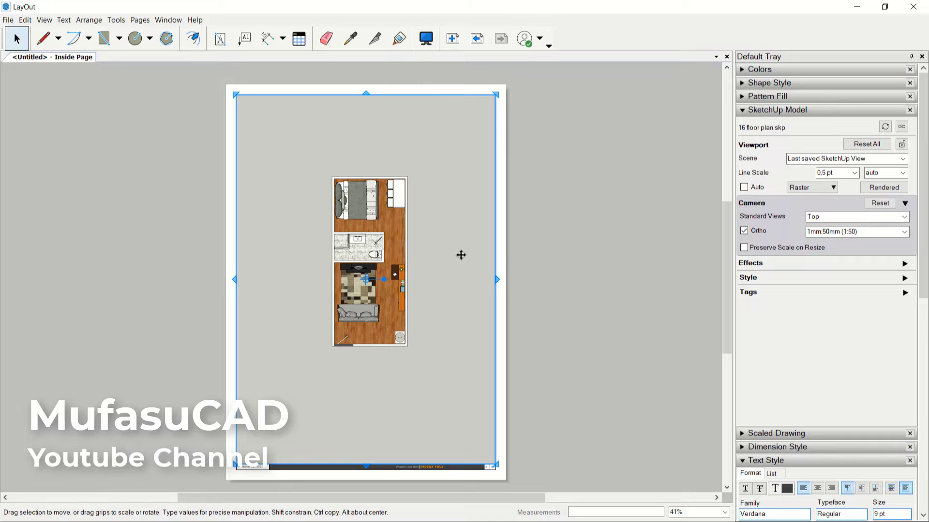
# Step: Apply the custom 1 mm:30 mm (1:30) scale to the floor plan viewport and refresh its rendering
pyautogui.click(898, 233)
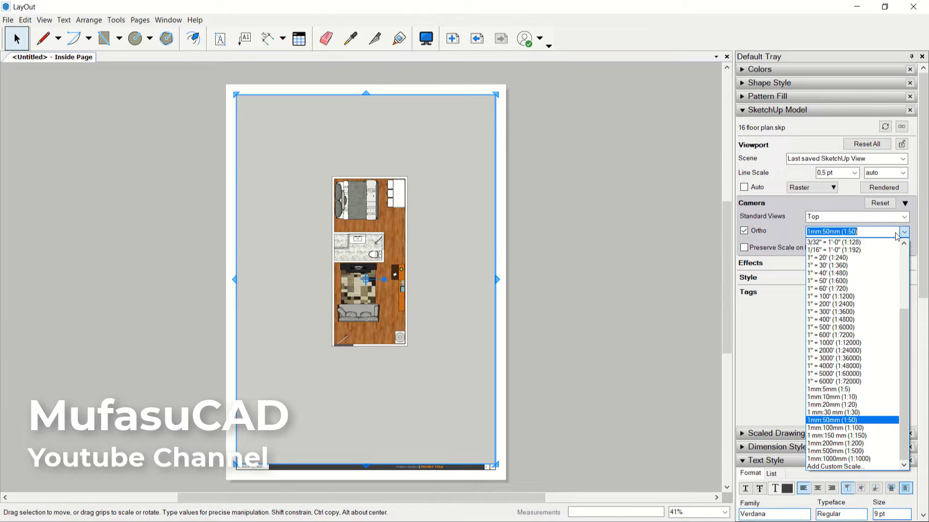
pyautogui.click(837, 413)
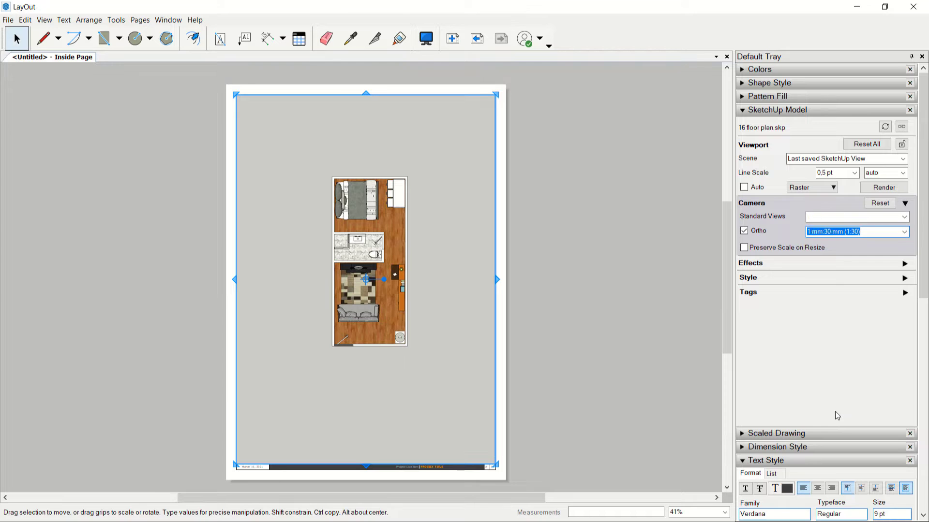
pyautogui.click(605, 250)
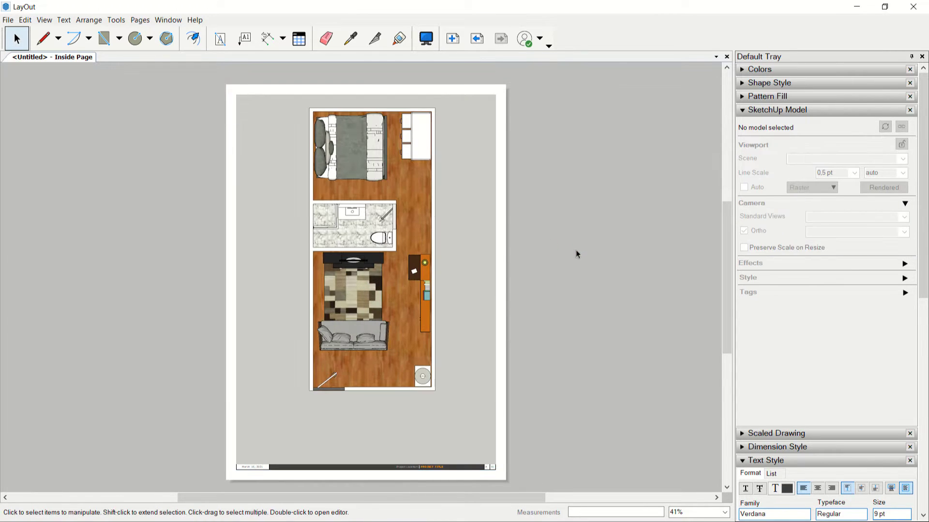
# Step: Shift the floor plan down inside its viewport to centre it vertically on the sheet
pyautogui.click(451, 195)
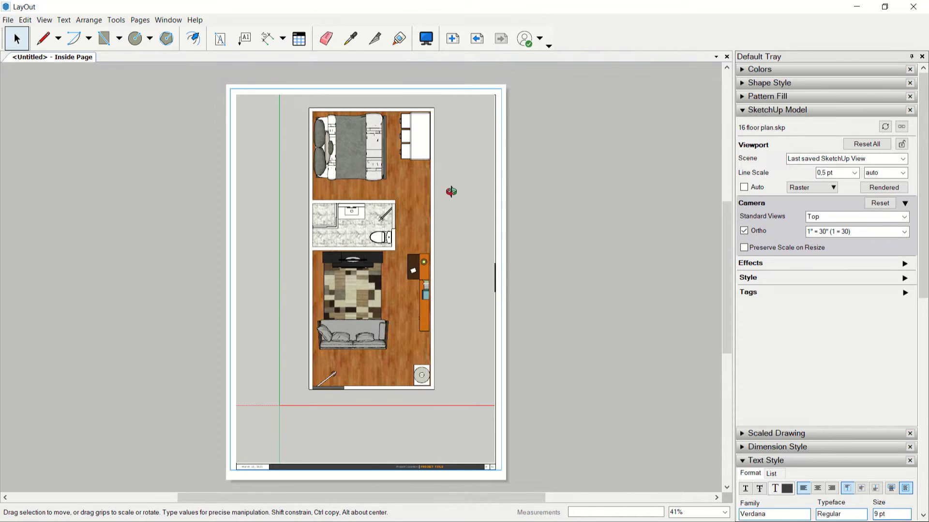
pyautogui.keyDown('shift'); pyautogui.moveTo(453, 186); pyautogui.dragTo(452, 209); pyautogui.keyUp('shift')
pyautogui.click(587, 226)
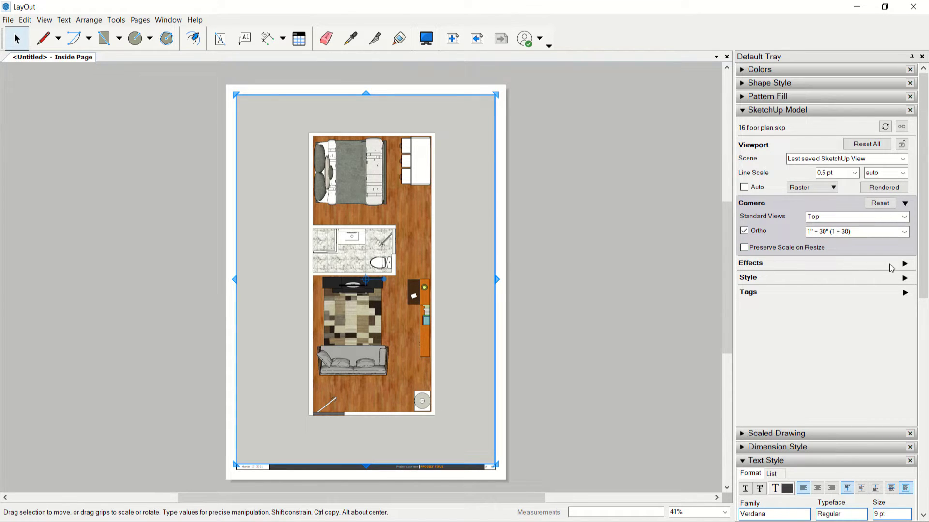
# Step: Try the Landscape Architecture Style from the Default Styles on the viewport and switch it back to the Architectural Design Style
pyautogui.click(904, 278)
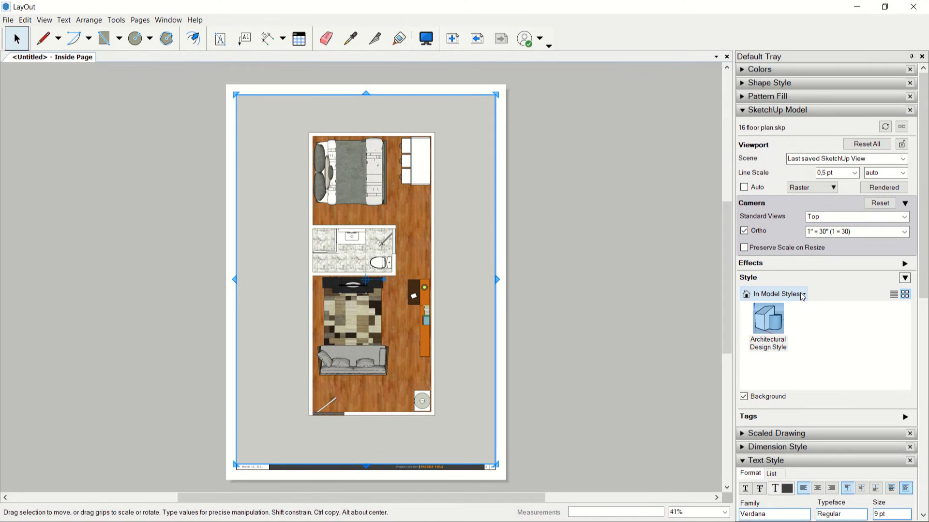
pyautogui.click(802, 295)
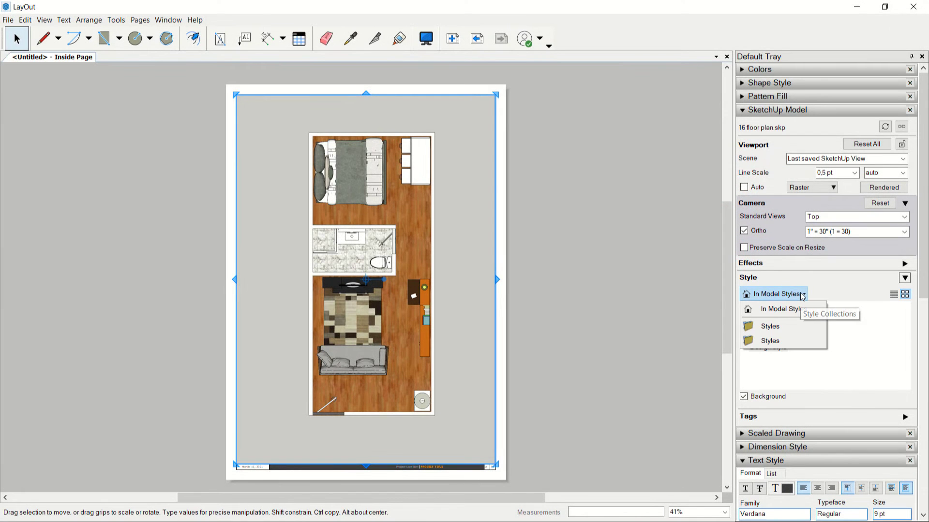
pyautogui.click(814, 327)
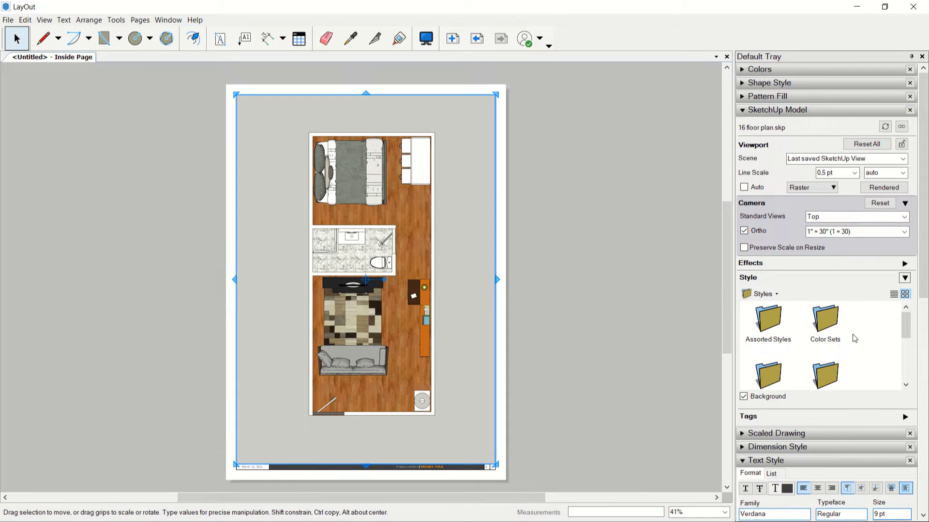
pyautogui.scroll(-1, 855, 338)
pyautogui.click(776, 323)
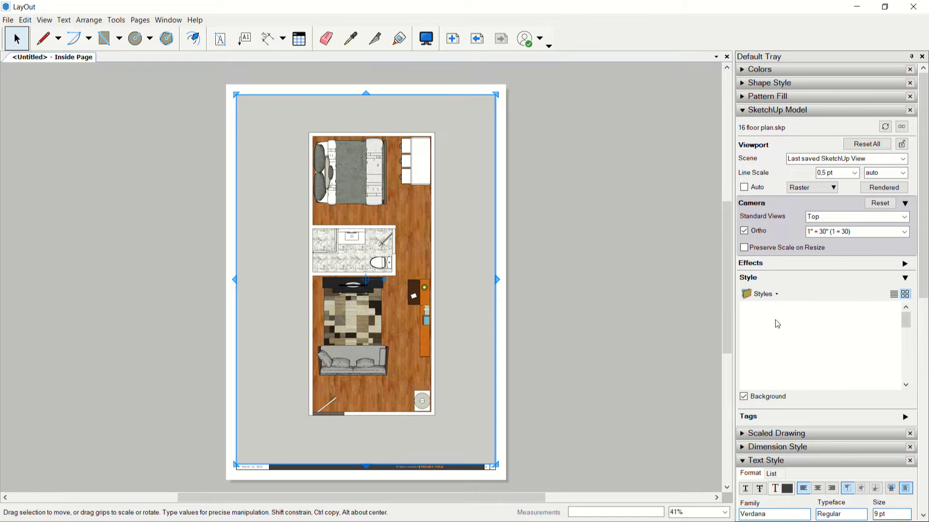
pyautogui.scroll(-4, 866, 341)
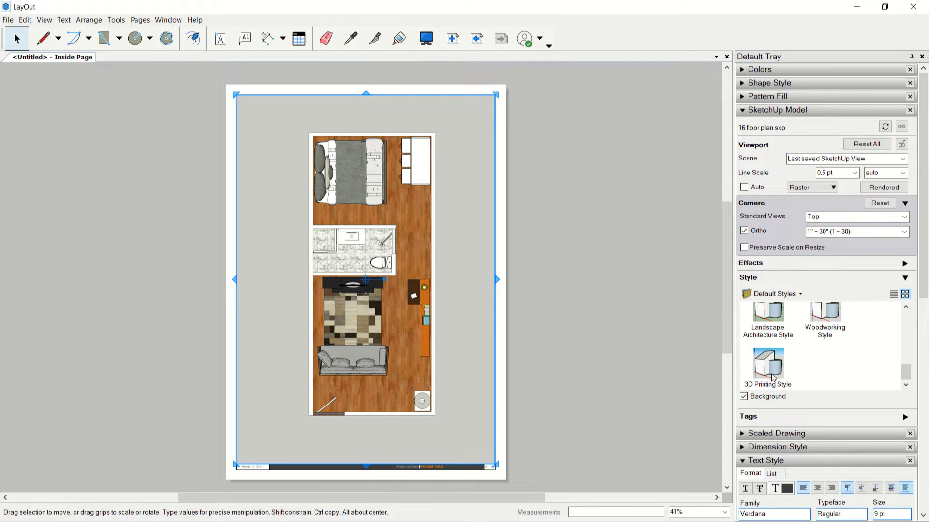
pyautogui.click(769, 319)
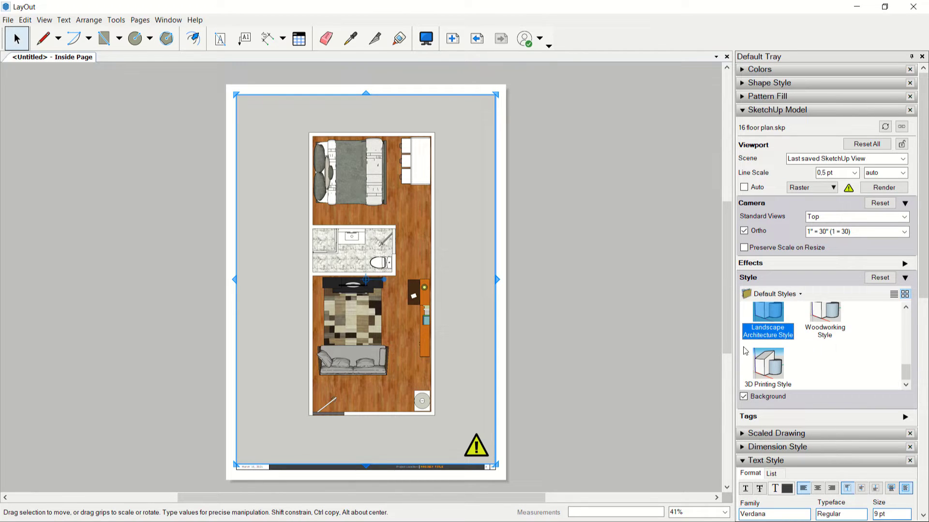
pyautogui.click(628, 284)
pyautogui.click(482, 265)
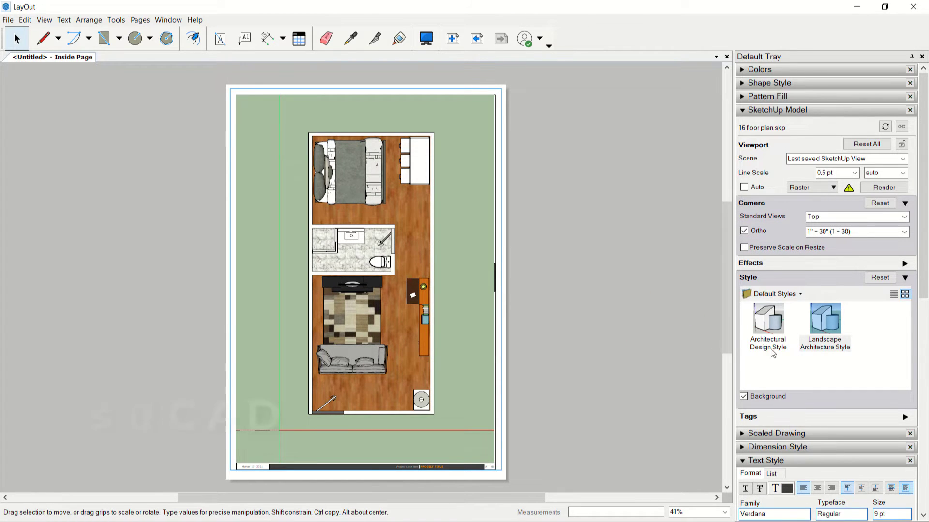
pyautogui.click(772, 320)
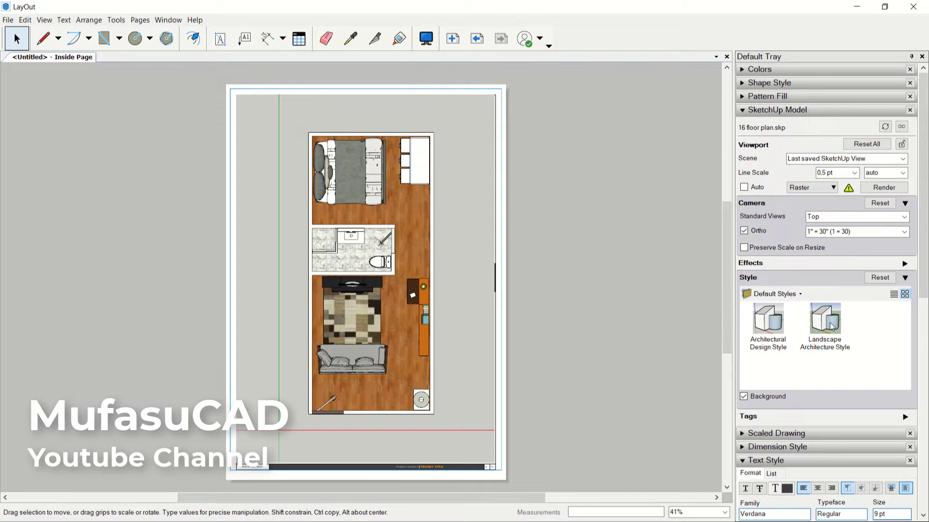
# Step: Apply the Construction Documentation Style from the Default Styles to the floor plan viewport and refresh its rendering
pyautogui.click(774, 293)
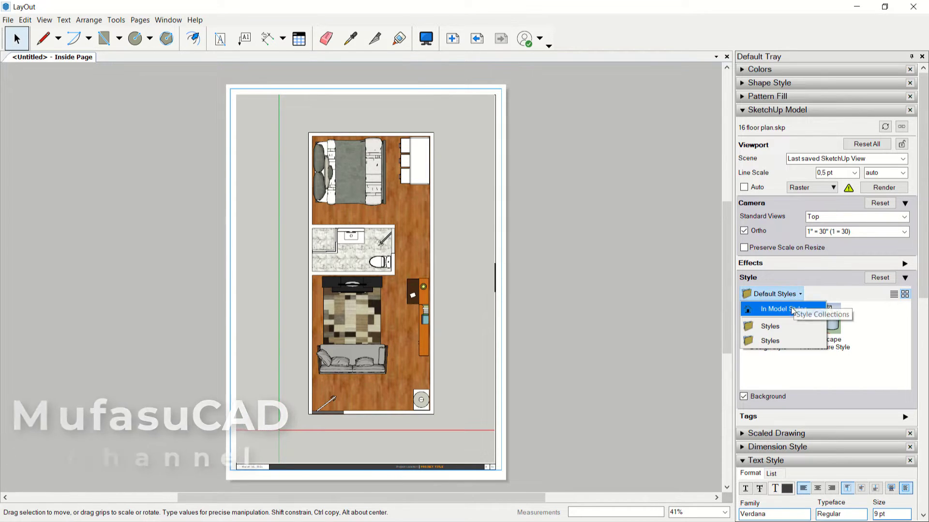
pyautogui.click(783, 326)
pyautogui.scroll(-1, 806, 347)
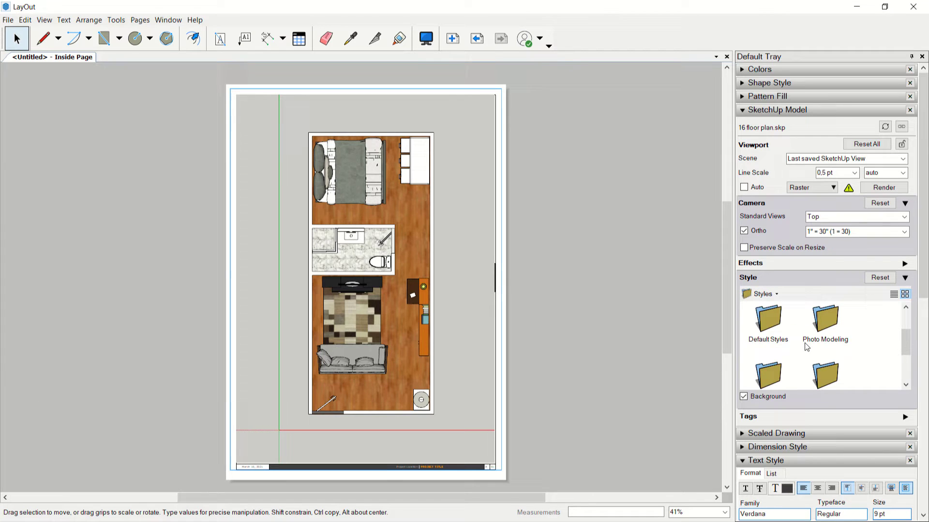
pyautogui.doubleClick(769, 320)
pyautogui.scroll(-3, 845, 339)
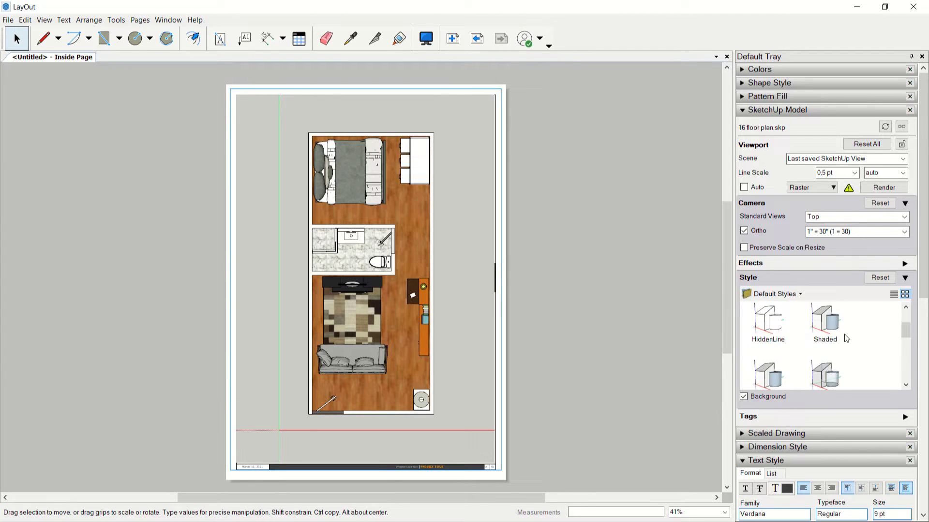
pyautogui.scroll(-1, 846, 339)
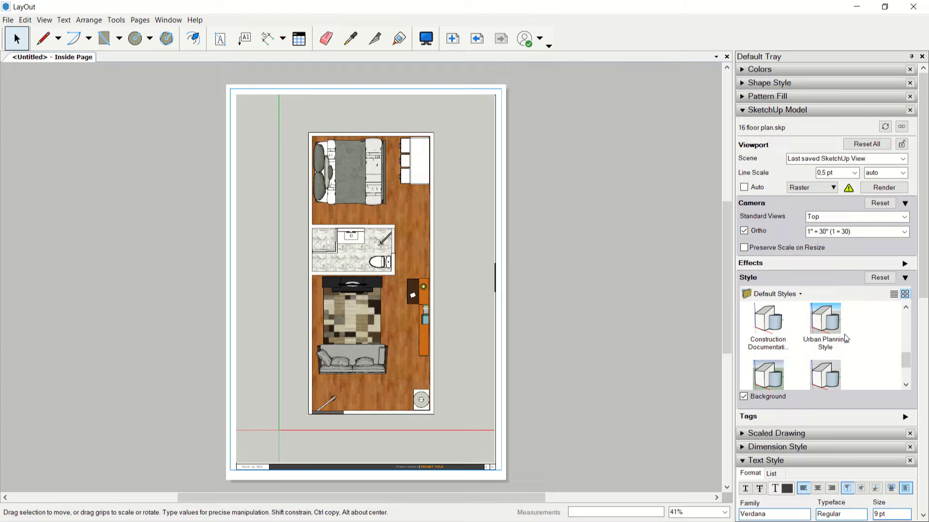
pyautogui.click(772, 330)
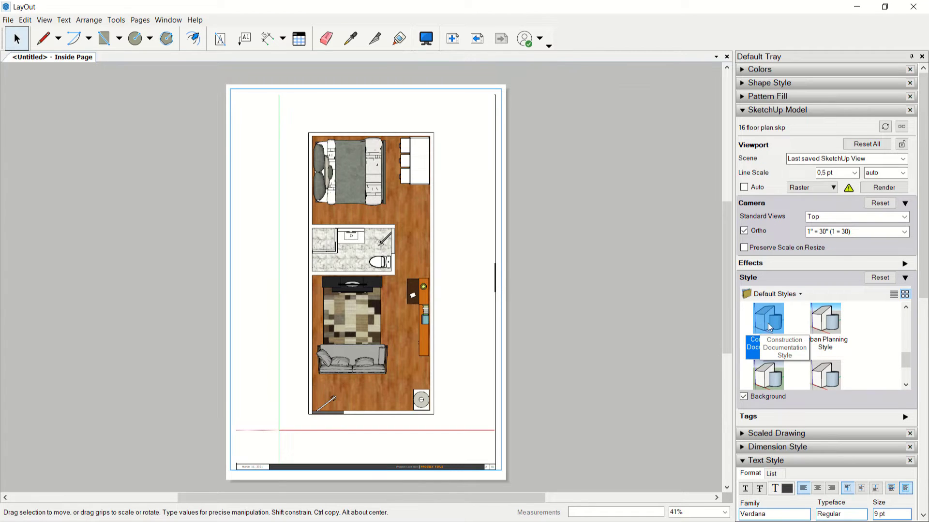
pyautogui.click(609, 259)
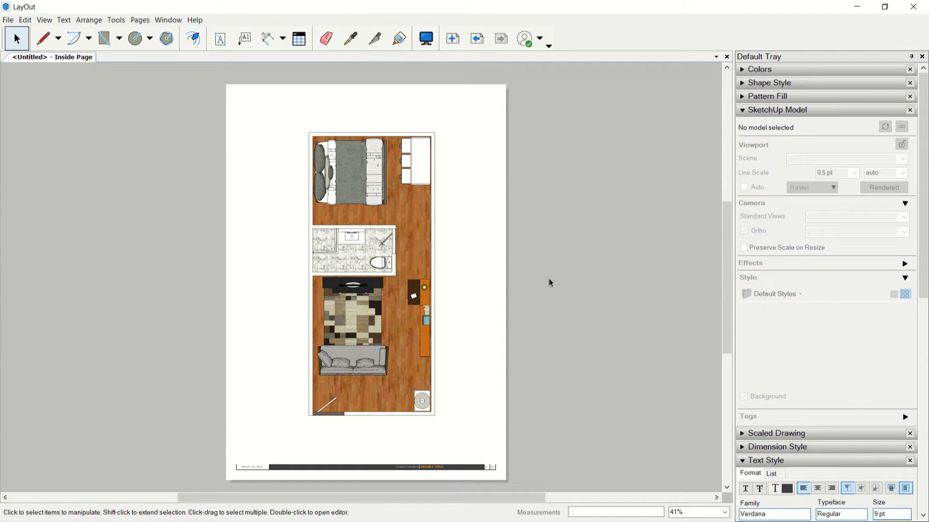
pyautogui.click(400, 236)
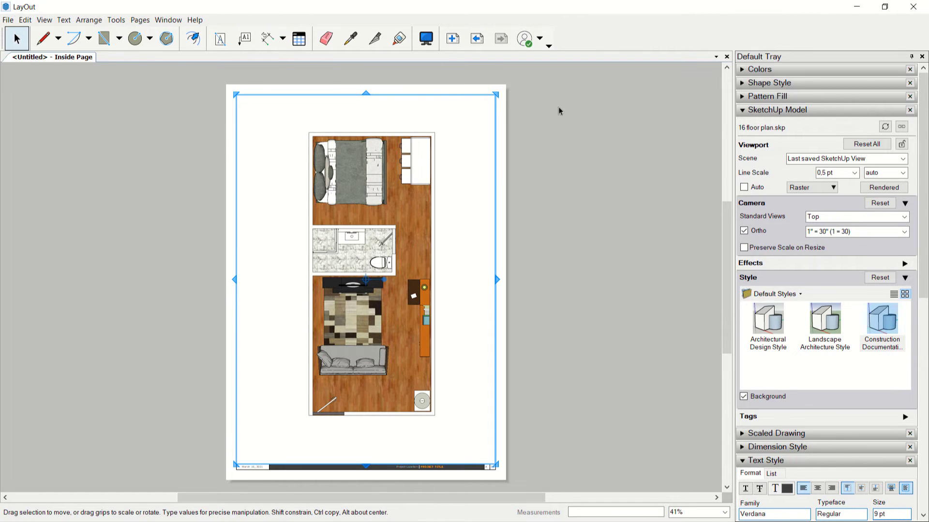
pyautogui.click(558, 111)
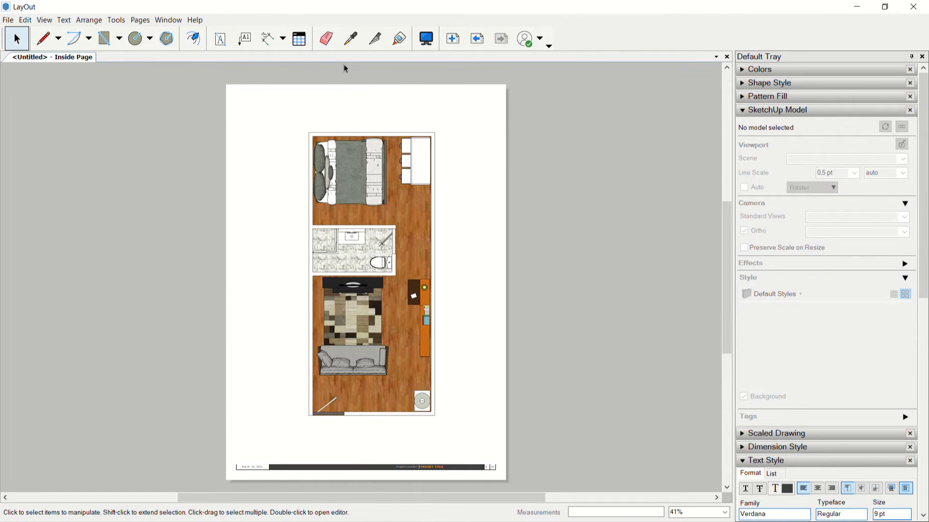
# Step: Dimension the overall width along the floor plan's upper edge, placing the dimension line about 15 mm above the outer wall
pyautogui.click(265, 41)
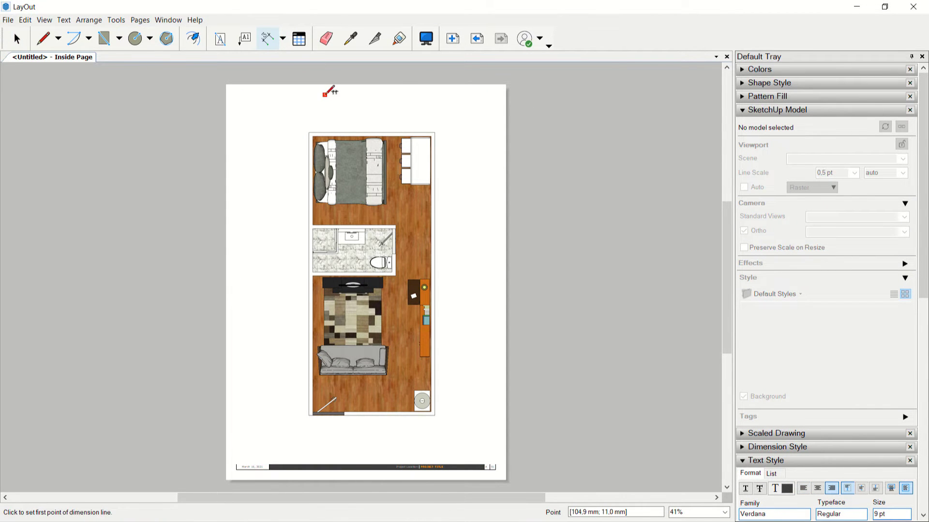
pyautogui.click(308, 132)
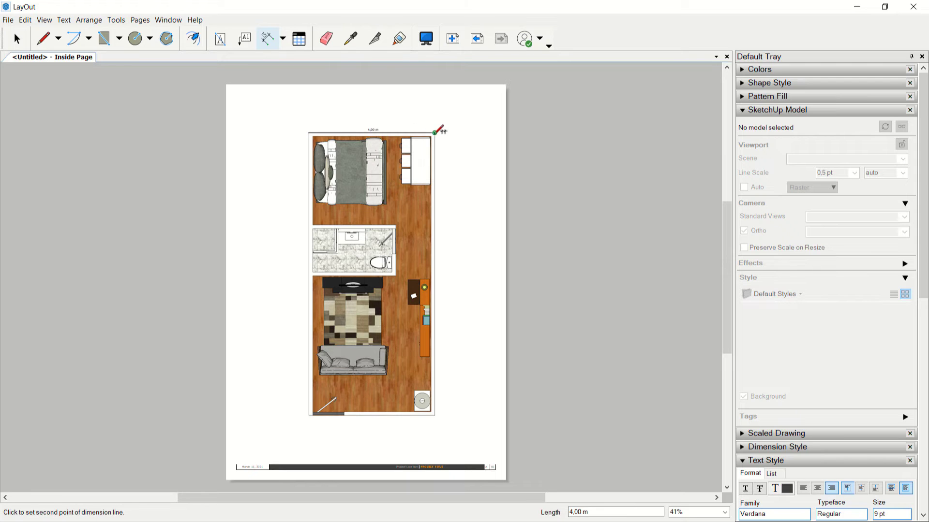
pyautogui.click(434, 133)
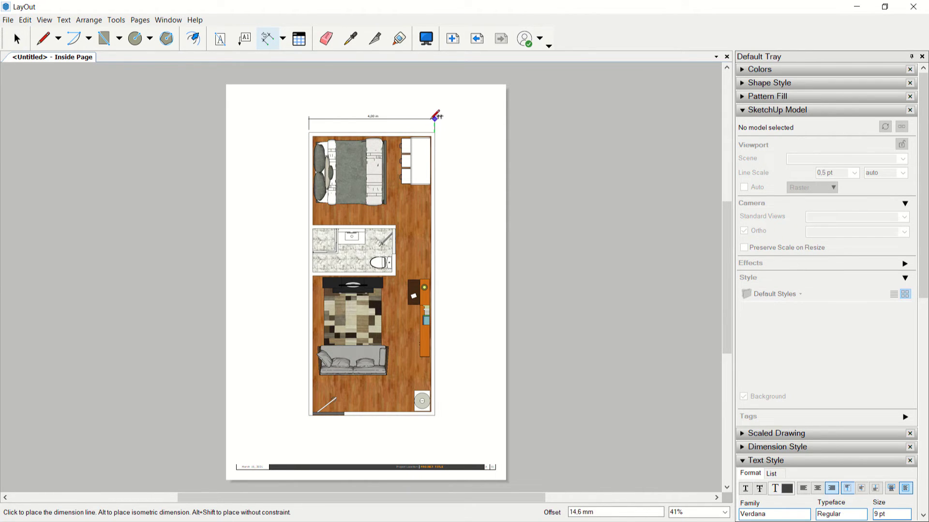
pyautogui.click(435, 118)
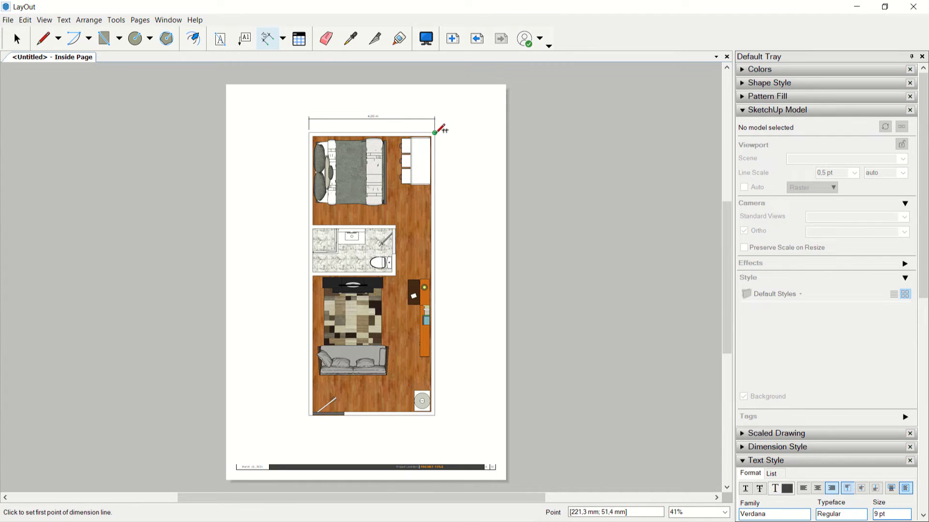
# Step: Dimension the floor plan's full length between the right outer corners, with the dimension line just outside the right wall
pyautogui.click(434, 132)
pyautogui.click(434, 415)
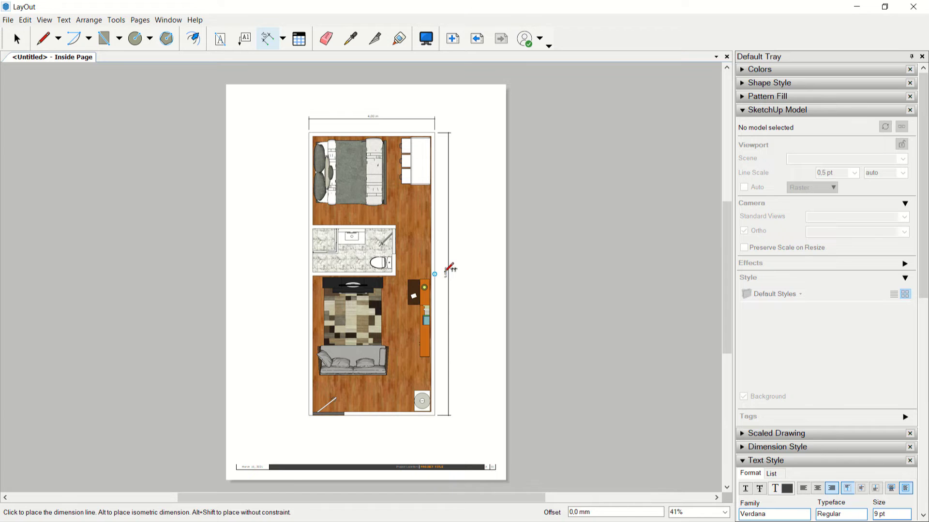
pyautogui.click(447, 271)
pyautogui.scroll(3, 300, 199)
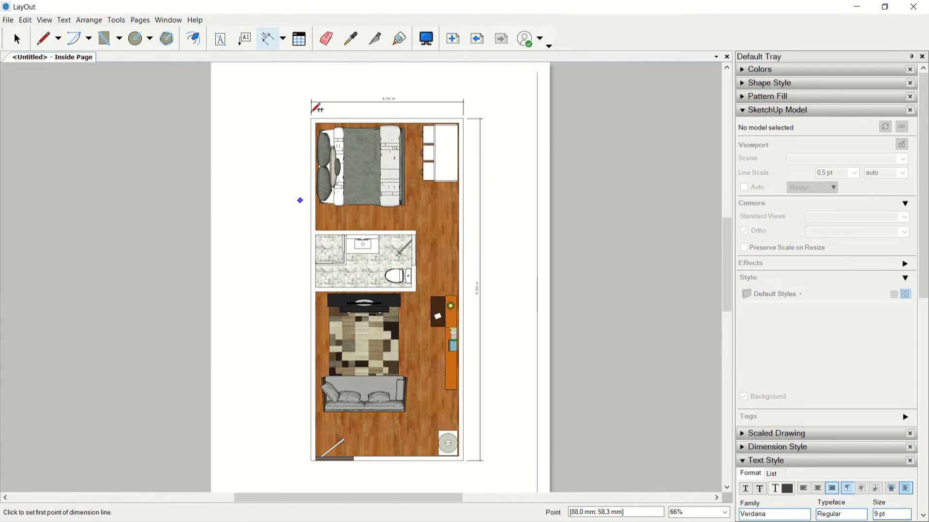
pyautogui.scroll(2, 312, 111)
pyautogui.click(311, 118)
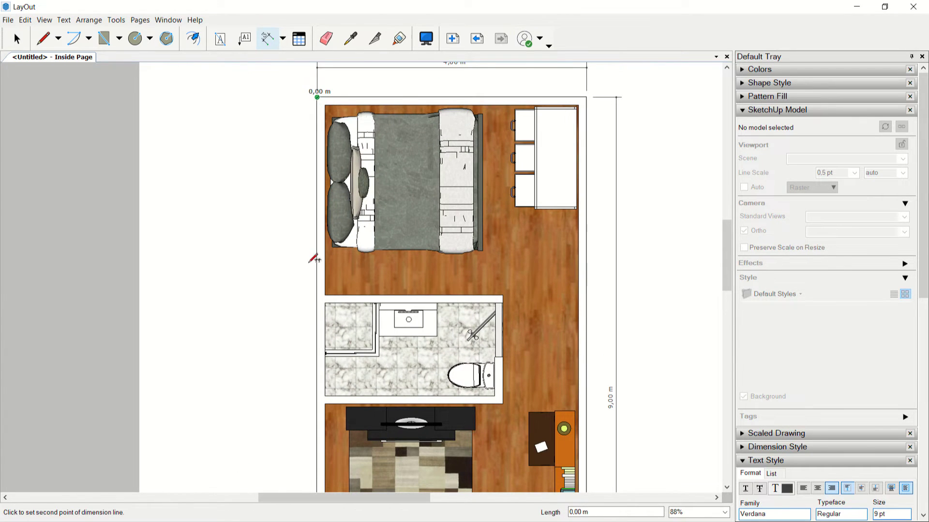
pyautogui.click(318, 297)
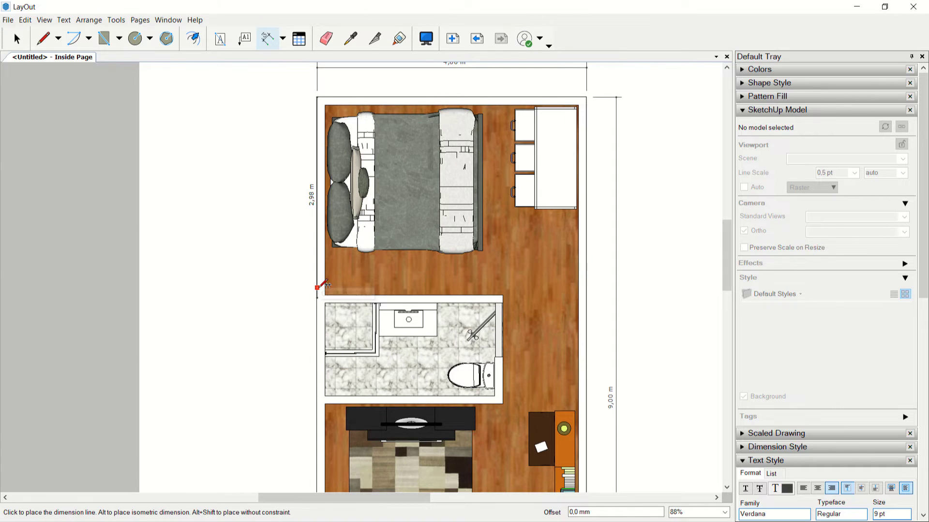
pyautogui.press('Escape')
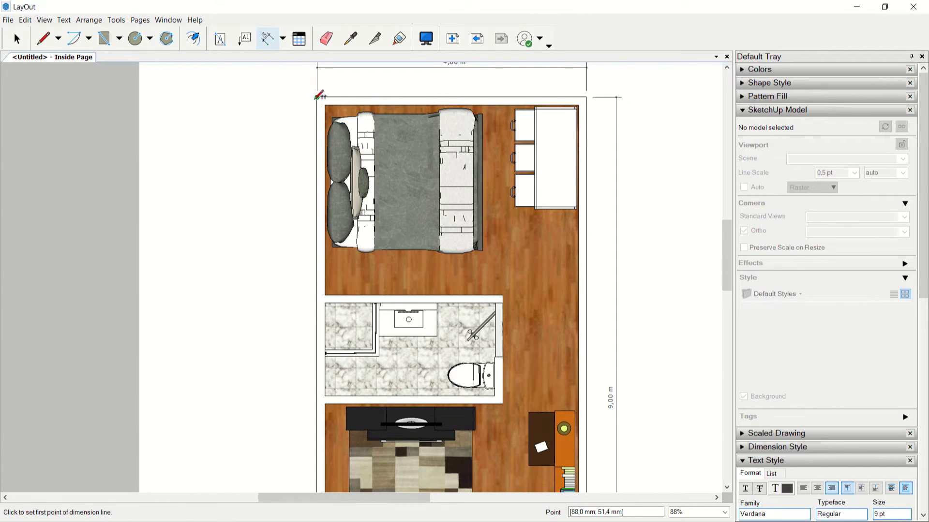
# Step: Dimension the bedroom from the upper-left outer corner to the middle of the bathroom's upper wall, offset about 9 mm outside the left wall
pyautogui.click(317, 97)
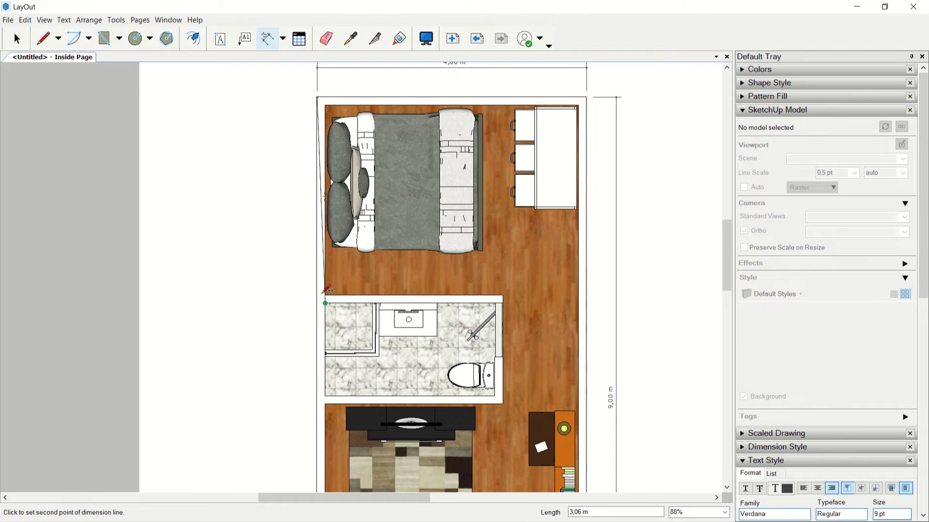
pyautogui.scroll(3, 328, 290)
pyautogui.scroll(3, 324, 292)
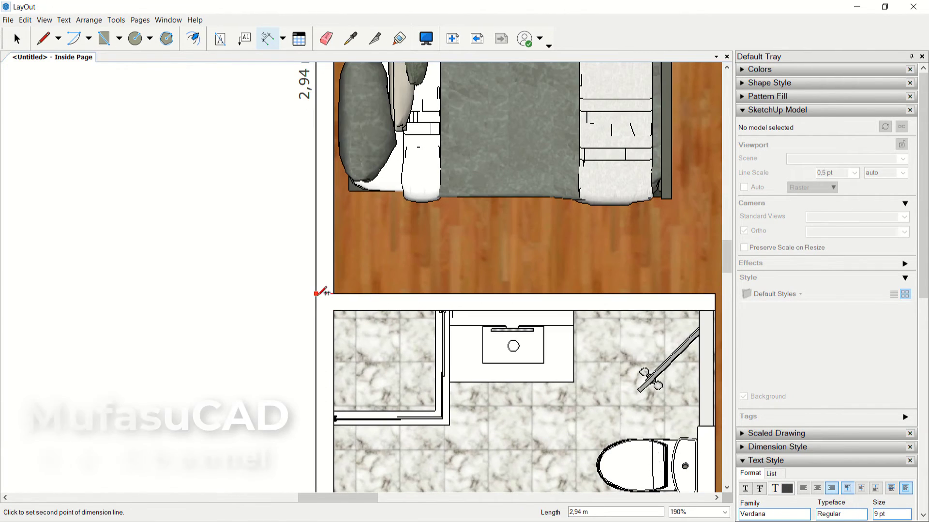
pyautogui.scroll(4, 317, 292)
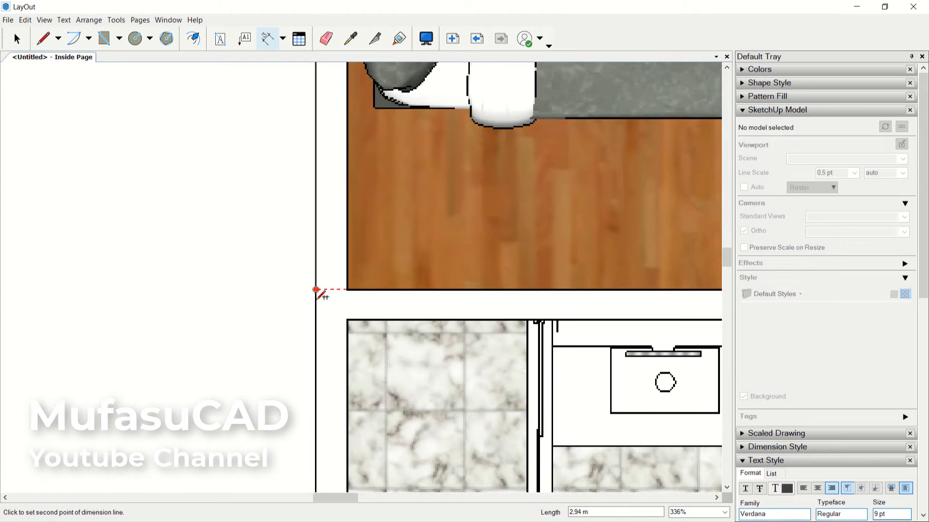
pyautogui.scroll(3, 318, 292)
pyautogui.click(315, 306)
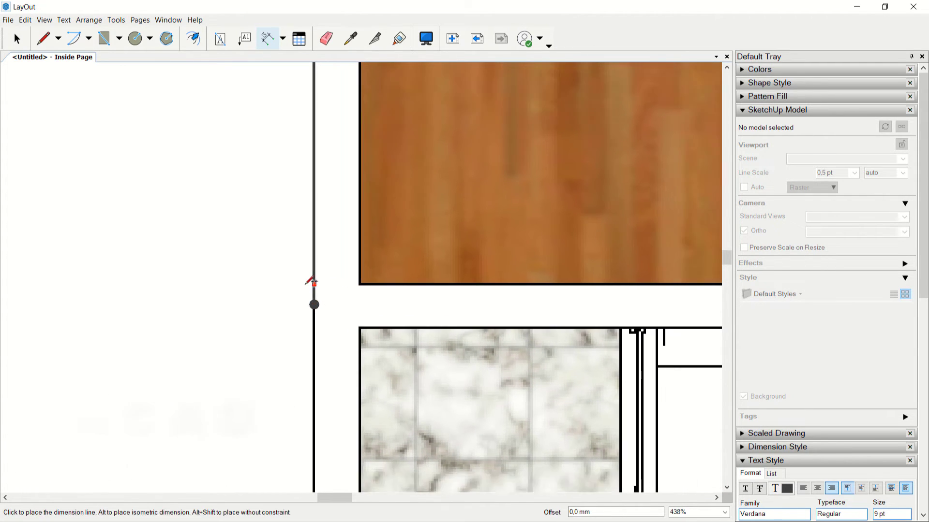
pyautogui.scroll(-7, 312, 284)
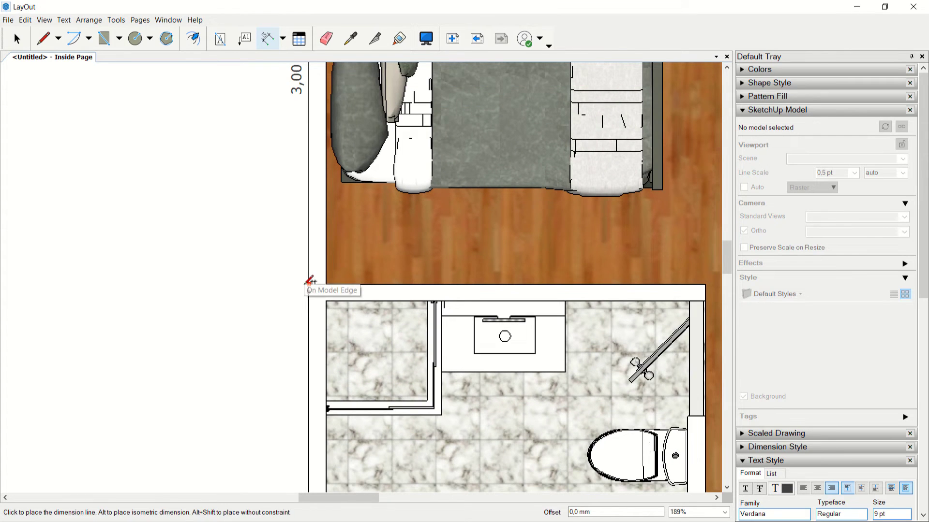
pyautogui.scroll(-3, 270, 265)
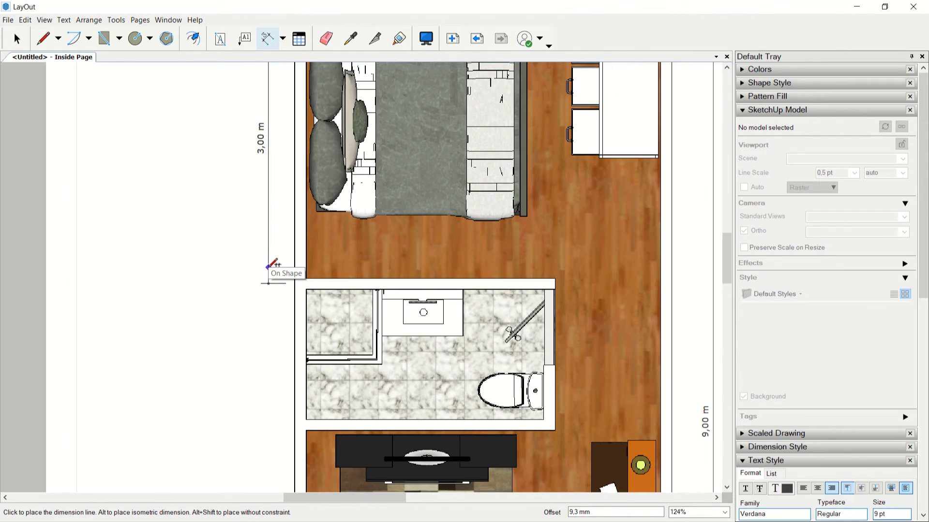
pyautogui.click(270, 264)
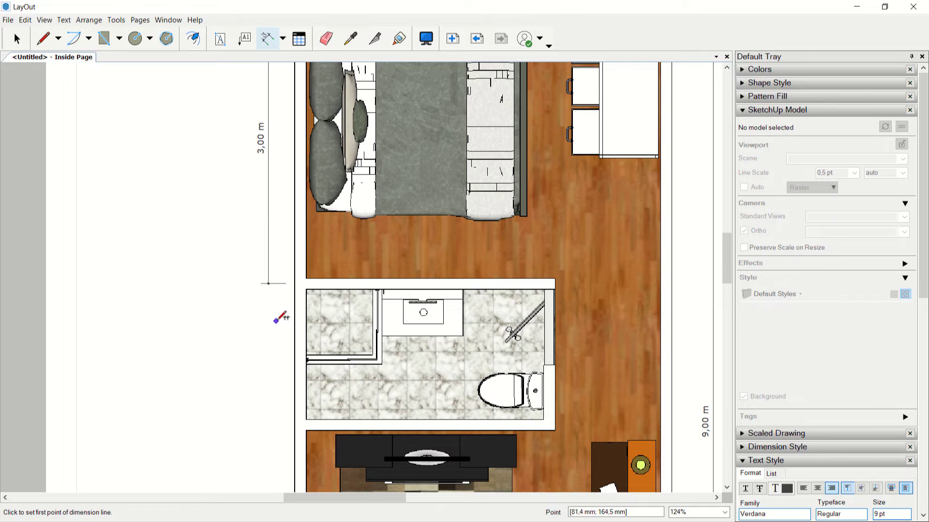
# Step: Dimension the bathroom between the middles of its upper and lower walls, aligned with the bedroom dimension on the left
pyautogui.scroll(-4, 315, 267)
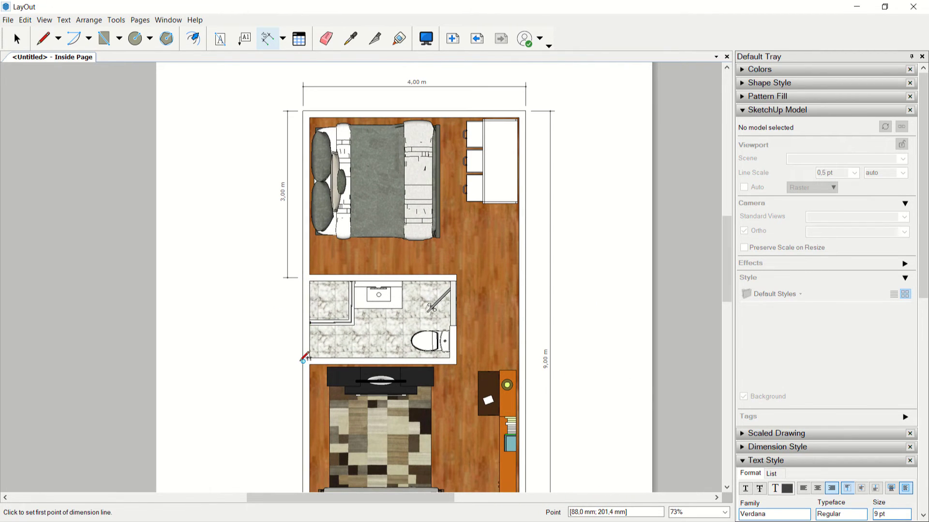
pyautogui.click(303, 360)
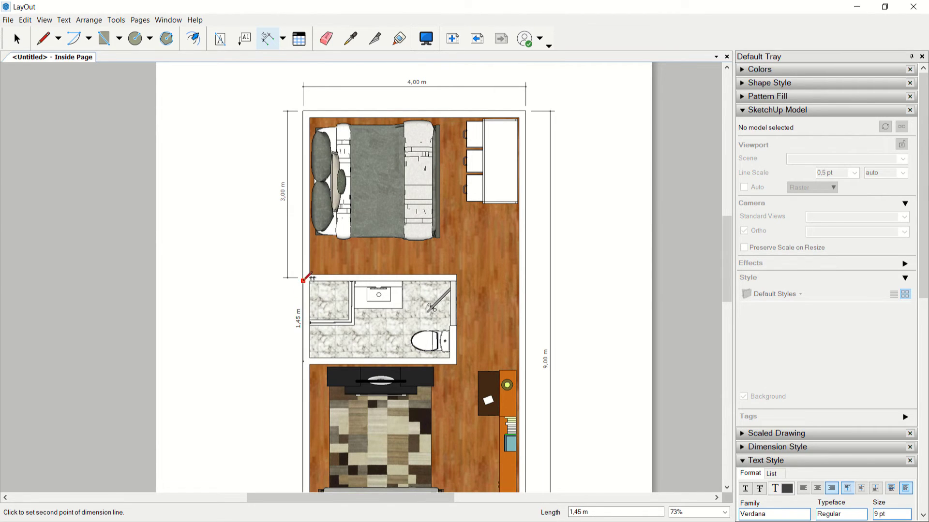
pyautogui.click(302, 277)
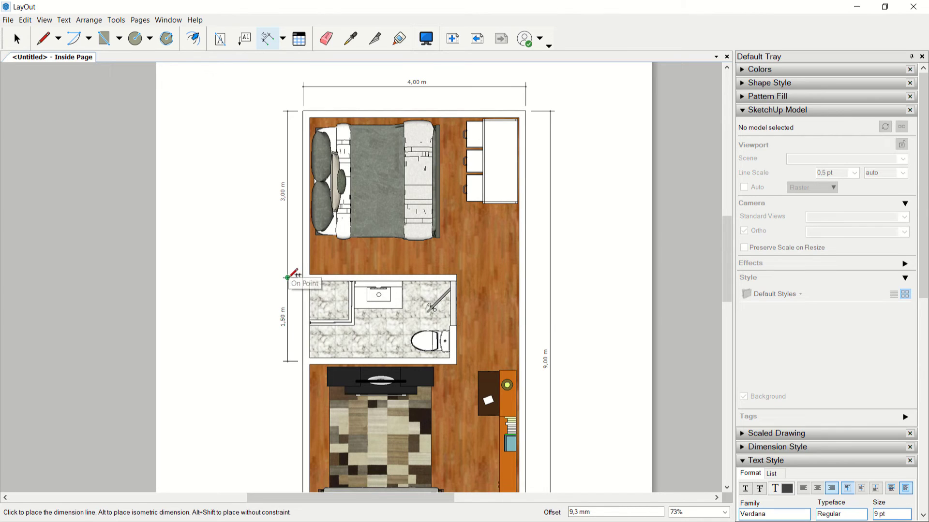
pyautogui.click(287, 277)
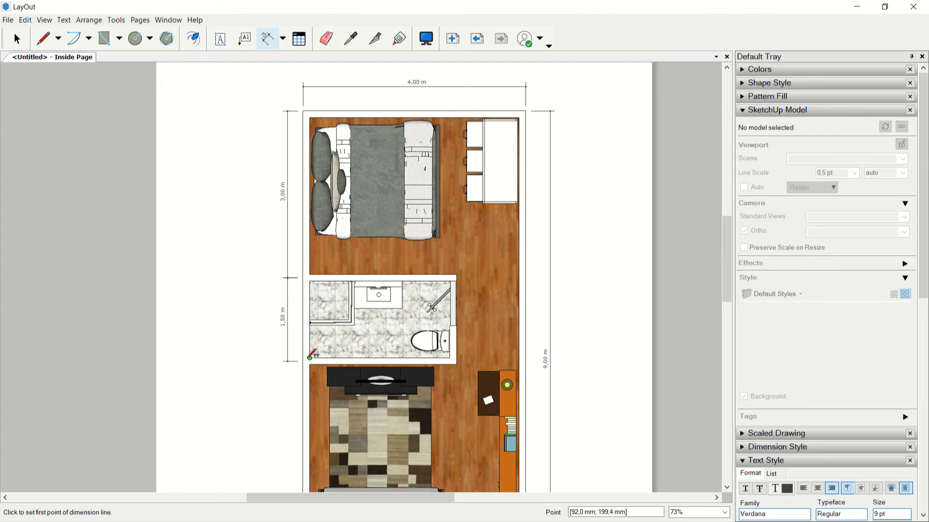
# Step: Dimension the living area from the middle of the bathroom's lower wall to the lower-left outer corner, in line with the other left dimensions
pyautogui.click(304, 360)
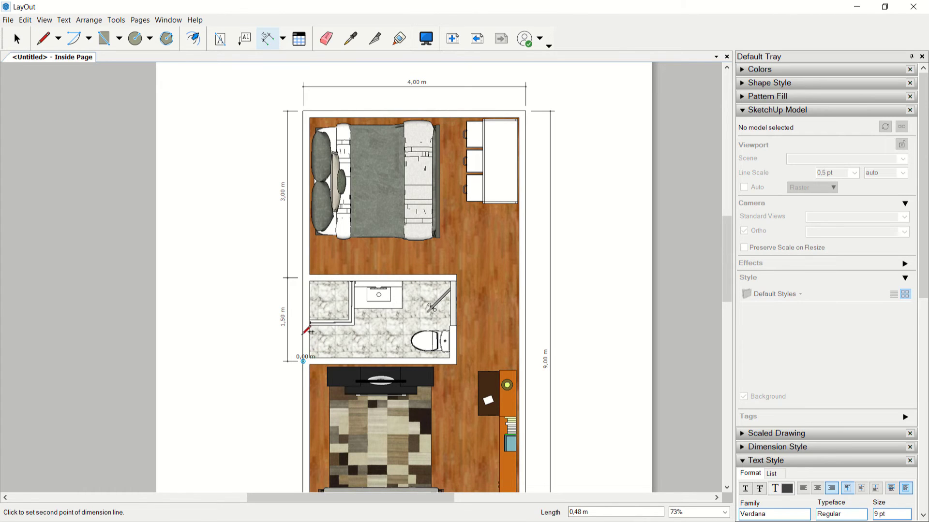
pyautogui.scroll(-3, 304, 334)
pyautogui.moveTo(311, 345); pyautogui.dragTo(338, 242, button='middle')
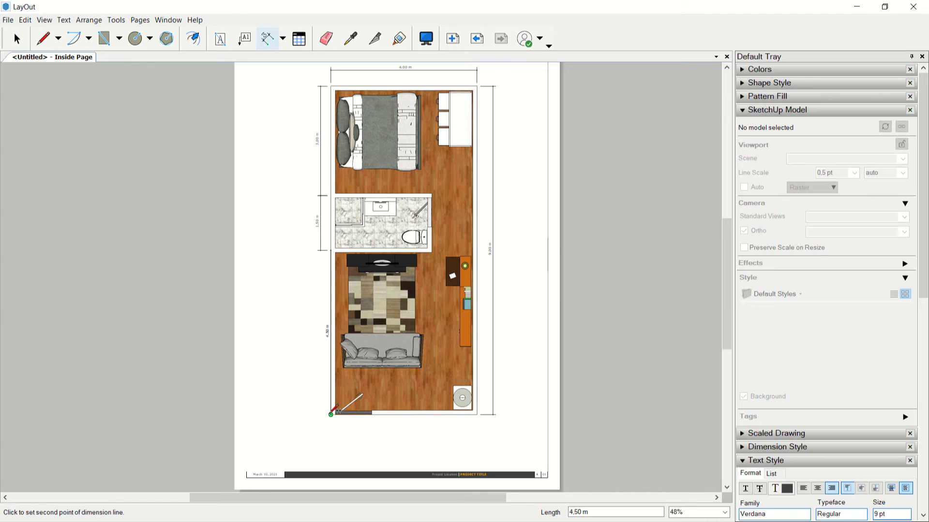
pyautogui.click(331, 414)
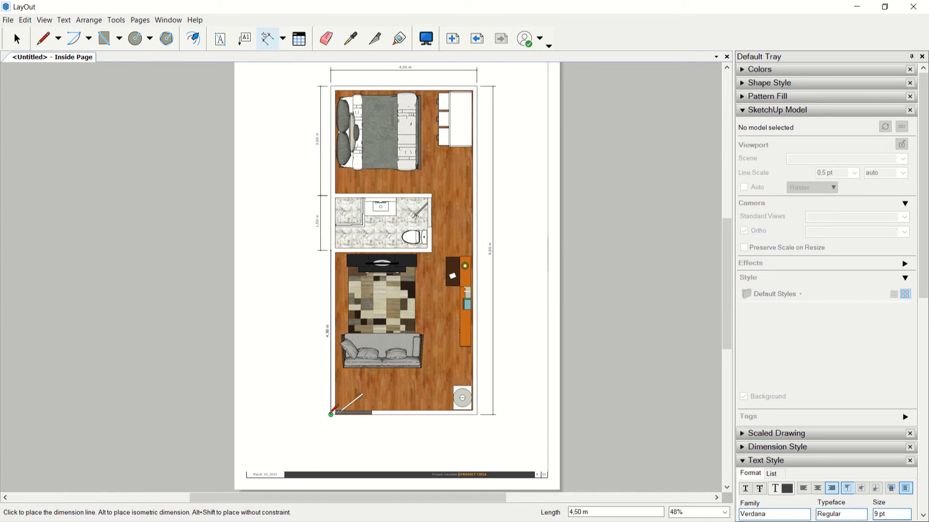
pyautogui.click(321, 251)
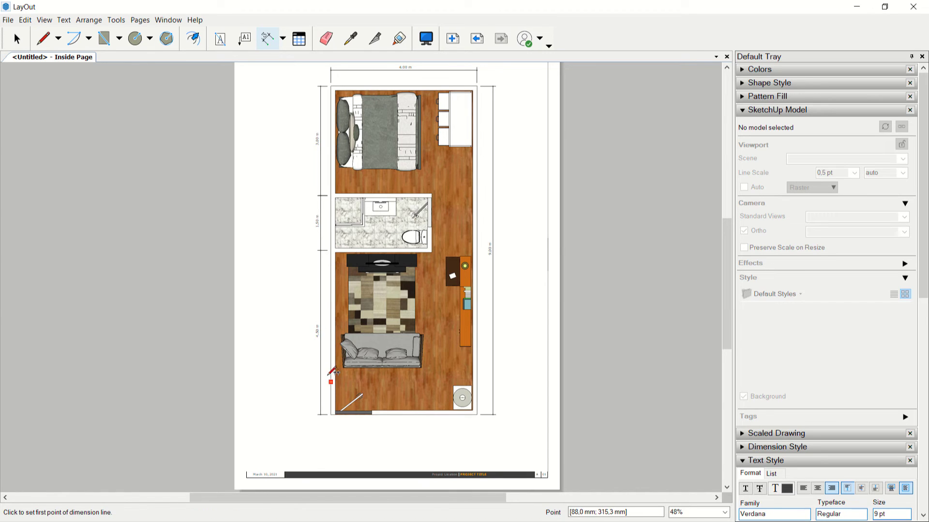
# Step: Dimension the overall width along the floor plan's lower edge, with the dimension line just below the entrance wall
pyautogui.scroll(3, 349, 422)
pyautogui.scroll(1, 349, 422)
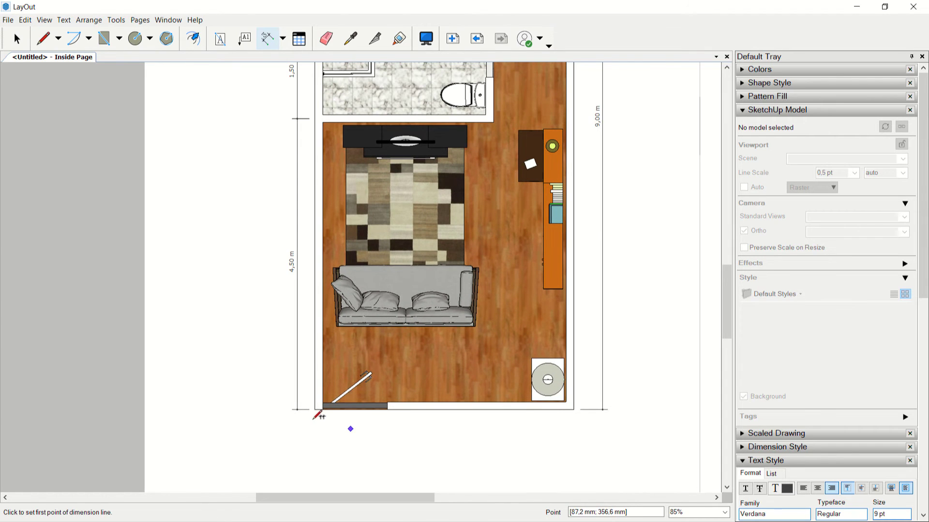
pyautogui.click(315, 410)
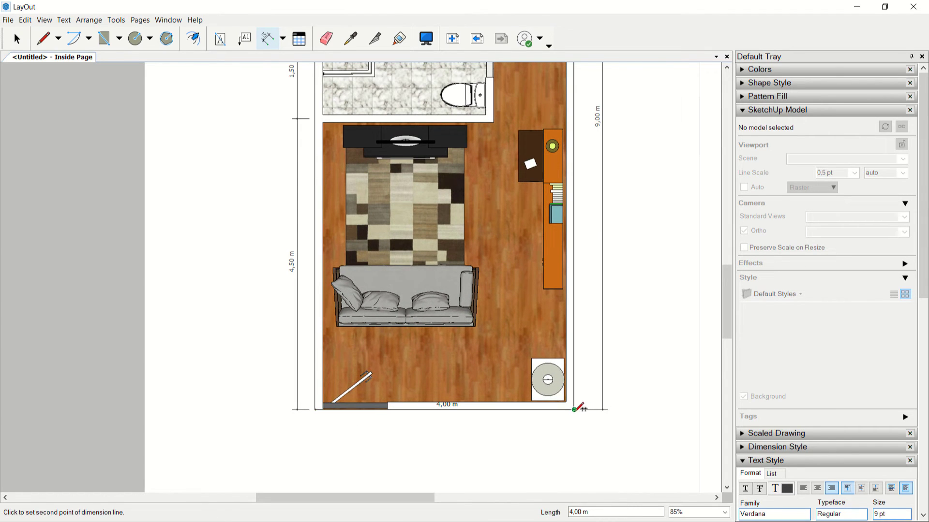
pyautogui.click(573, 410)
pyautogui.click(573, 430)
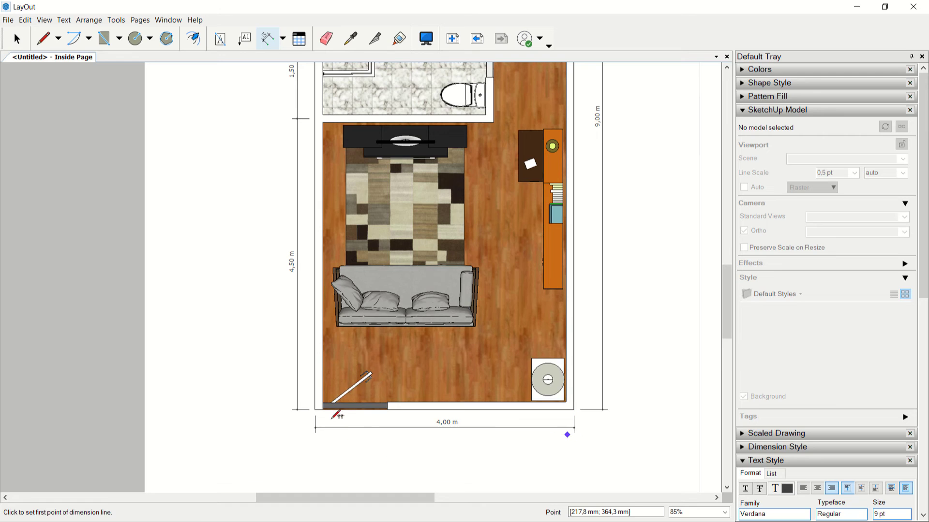
# Step: Dimension the full length between the left outer corners, placing it about 22 mm out, beyond the row of room dimensions
pyautogui.click(315, 410)
pyautogui.scroll(-4, 359, 354)
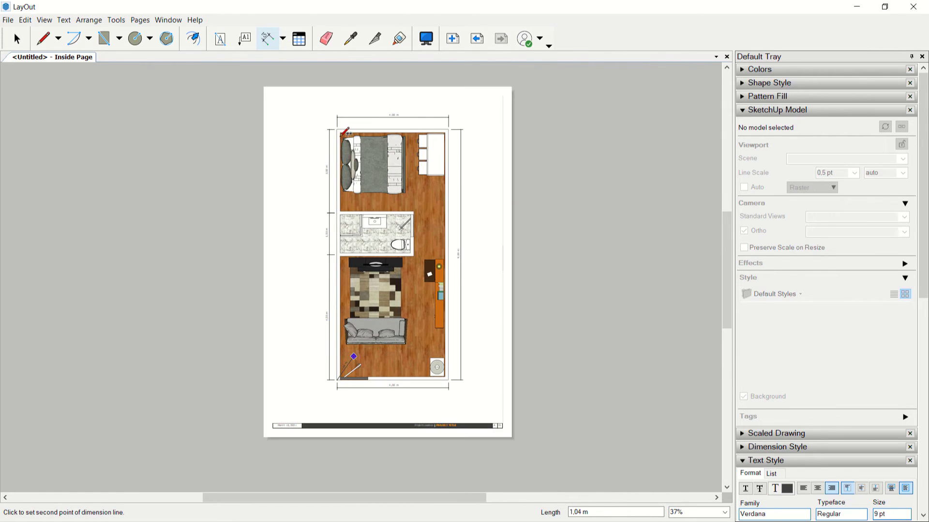
pyautogui.scroll(2, 340, 146)
pyautogui.click(337, 116)
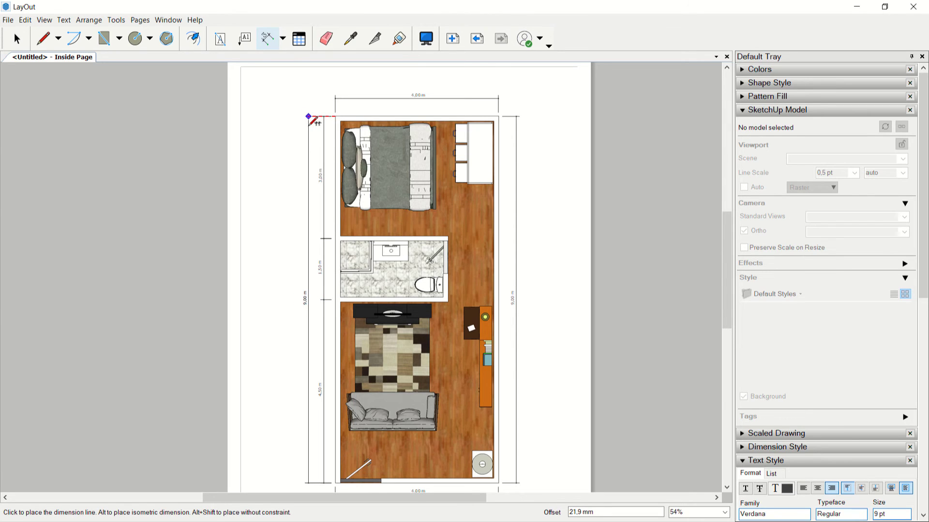
pyautogui.click(311, 120)
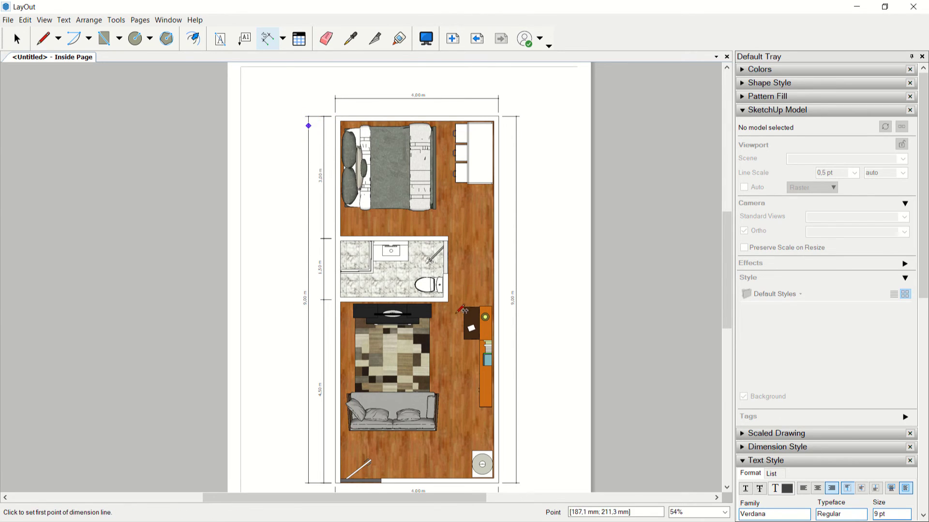
# Step: Add a text box reading FLOOR PLAN below the plan, near its lower-left corner
pyautogui.scroll(-1, 458, 313)
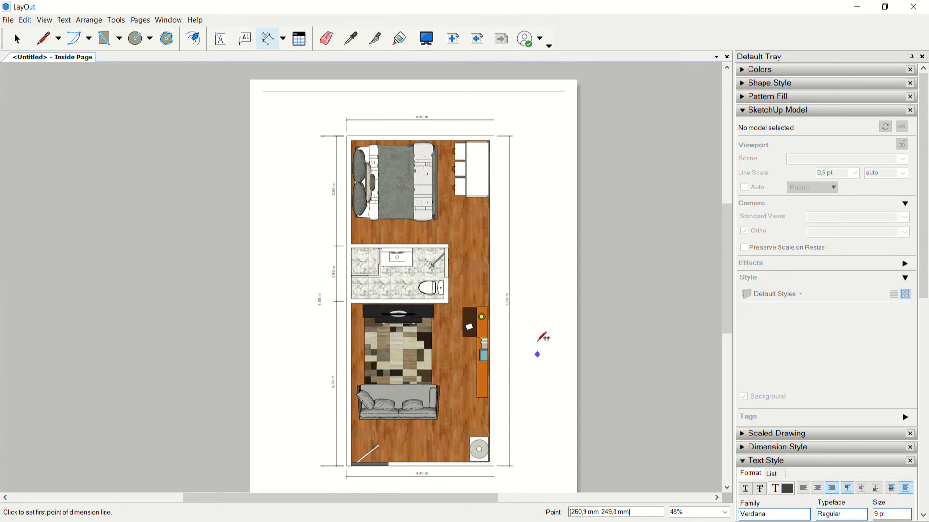
pyautogui.moveTo(554, 350); pyautogui.dragTo(549, 256, button='middle')
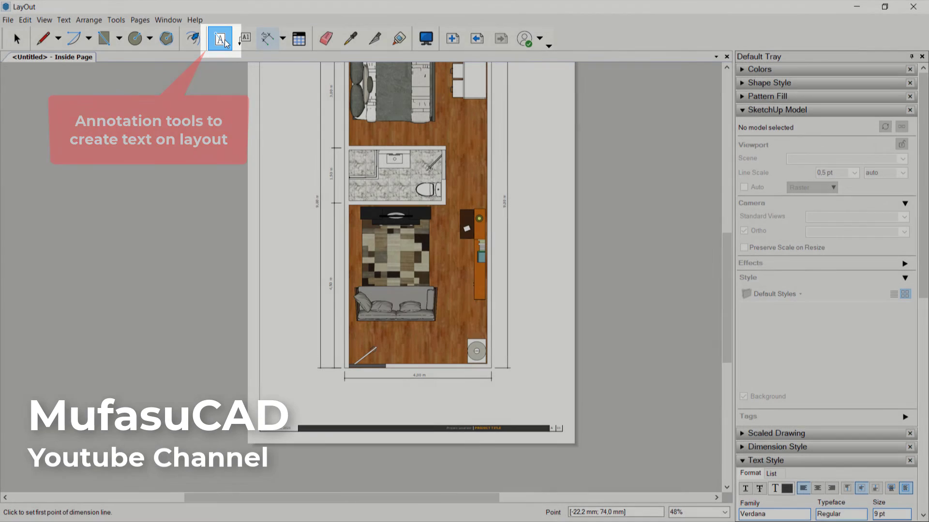
pyautogui.click(220, 39)
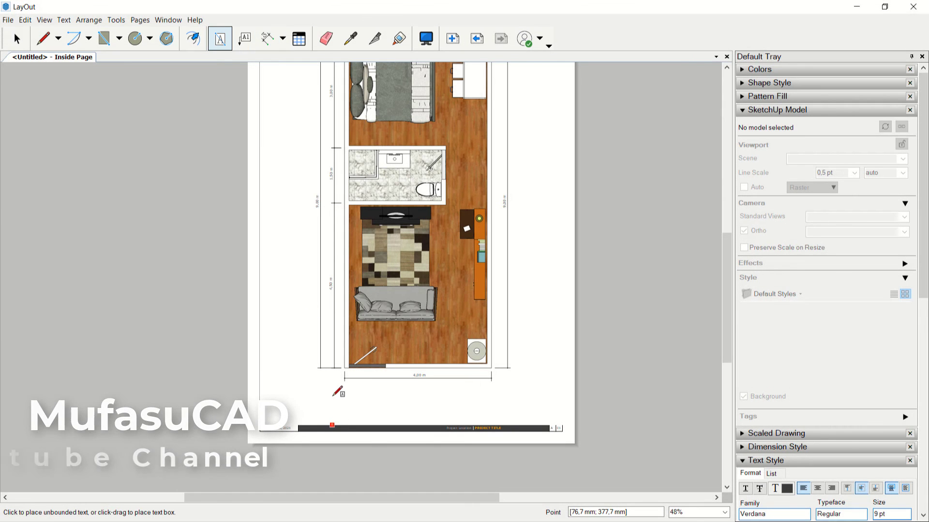
pyautogui.moveTo(326, 388); pyautogui.dragTo(370, 405)
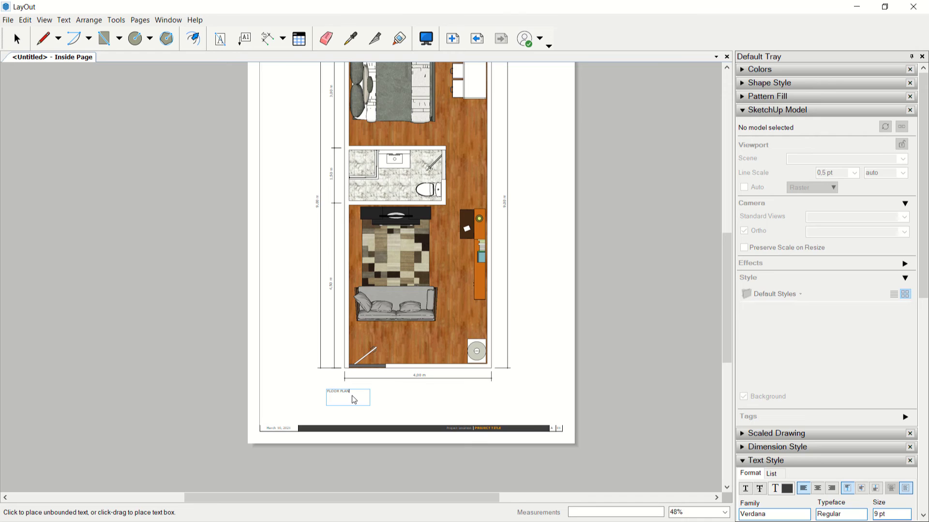
# Step: Set the FLOOR PLAN title's font size to 18 pt
pyautogui.moveTo(355, 393); pyautogui.dragTo(330, 392)
pyautogui.scroll(-4, 804, 338)
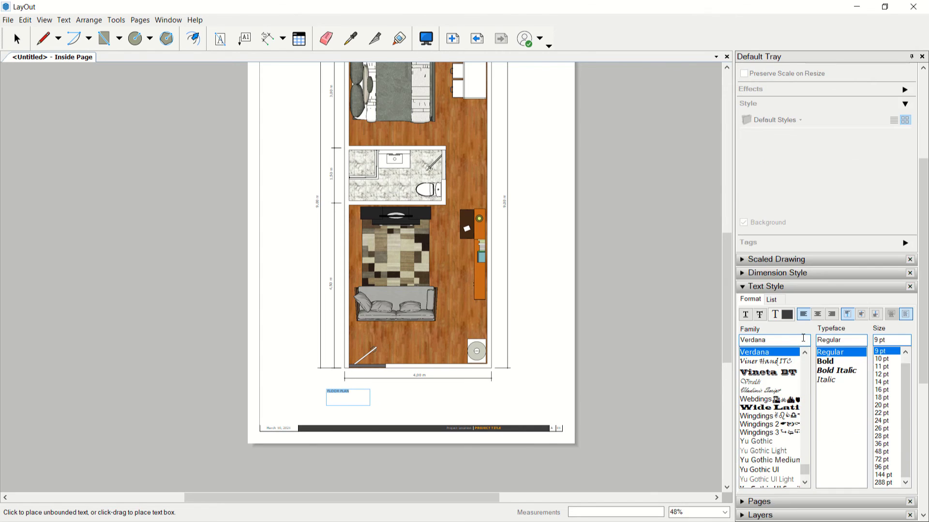
pyautogui.scroll(-1, 809, 341)
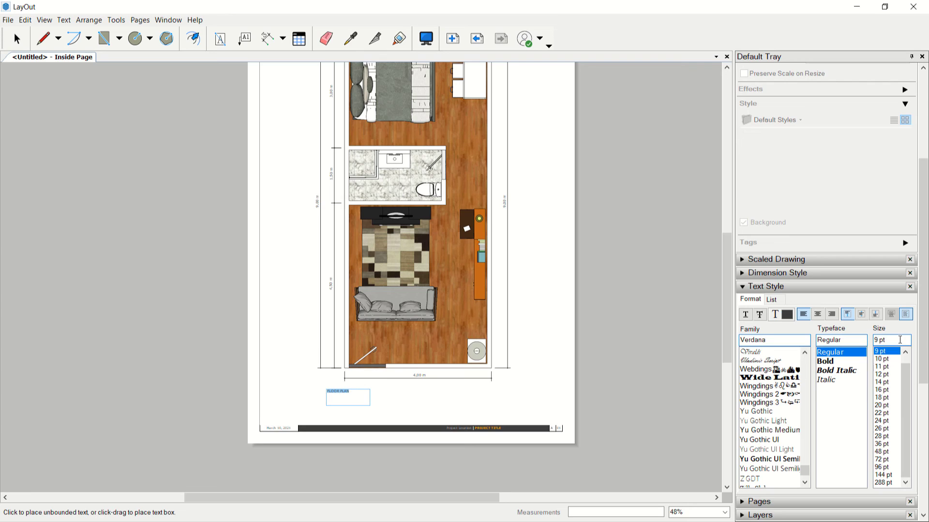
pyautogui.click(884, 397)
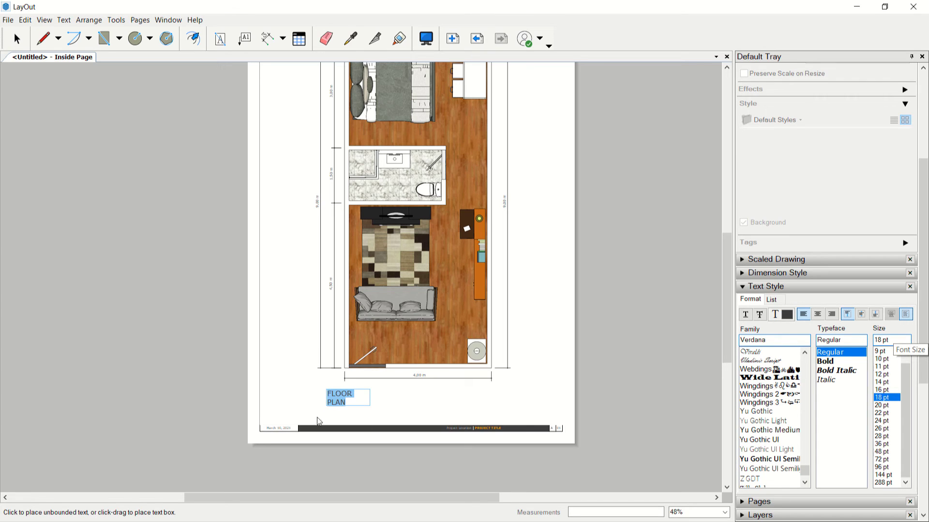
pyautogui.click(365, 396)
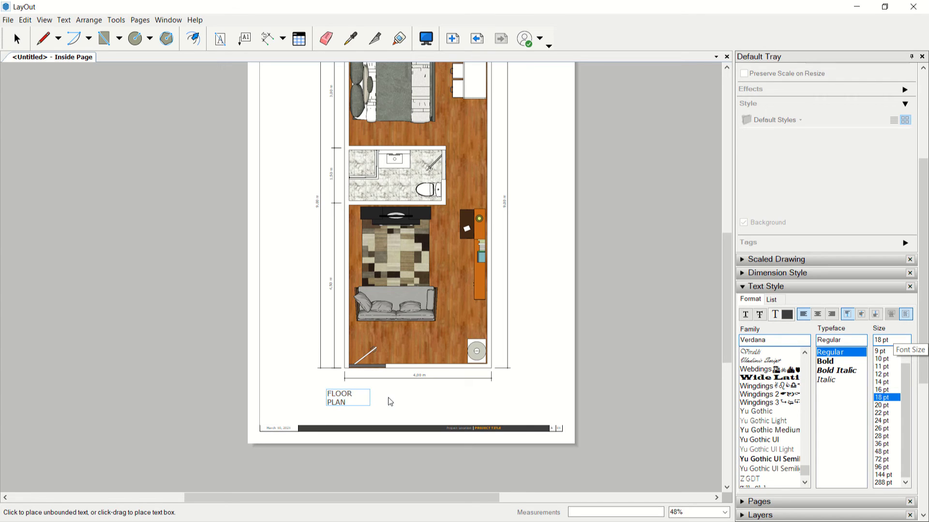
pyautogui.click(391, 402)
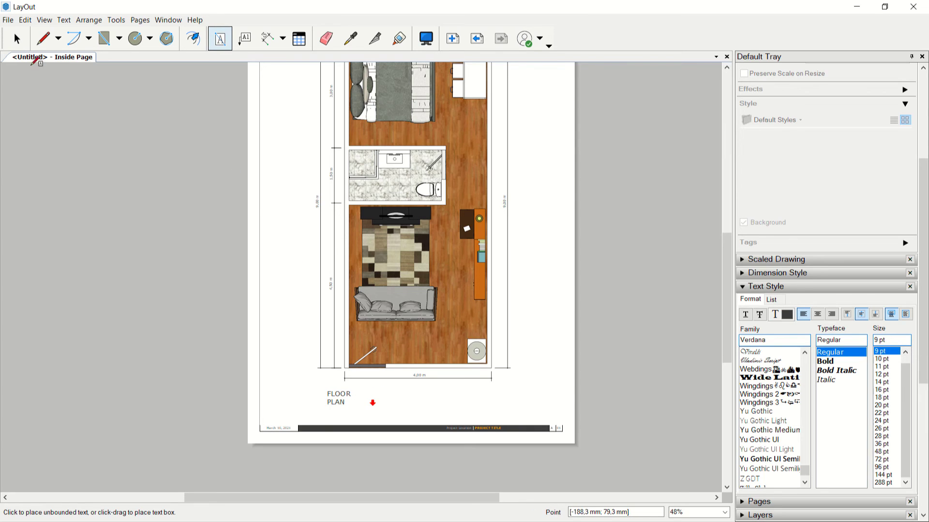
# Step: Widen the FLOOR PLAN text box to the right so that the title fits on a single line
pyautogui.click(17, 39)
pyautogui.click(344, 404)
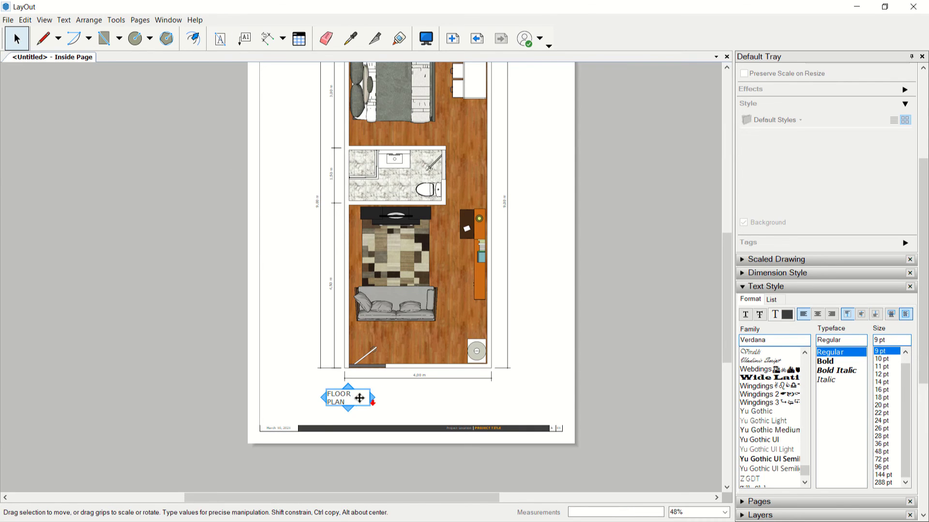
pyautogui.moveTo(369, 398); pyautogui.dragTo(407, 399)
pyautogui.click(604, 392)
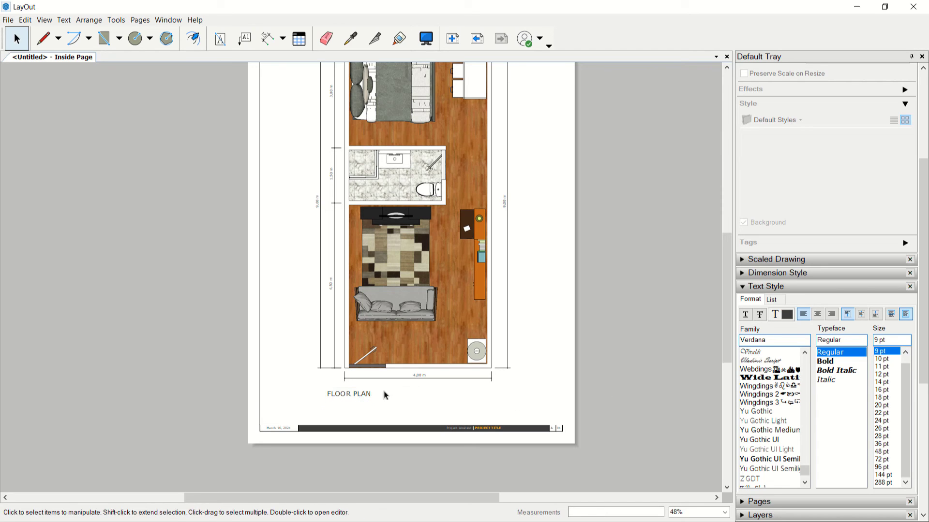
# Step: Make the FLOOR PLAN title bold and underlined
pyautogui.doubleClick(361, 396)
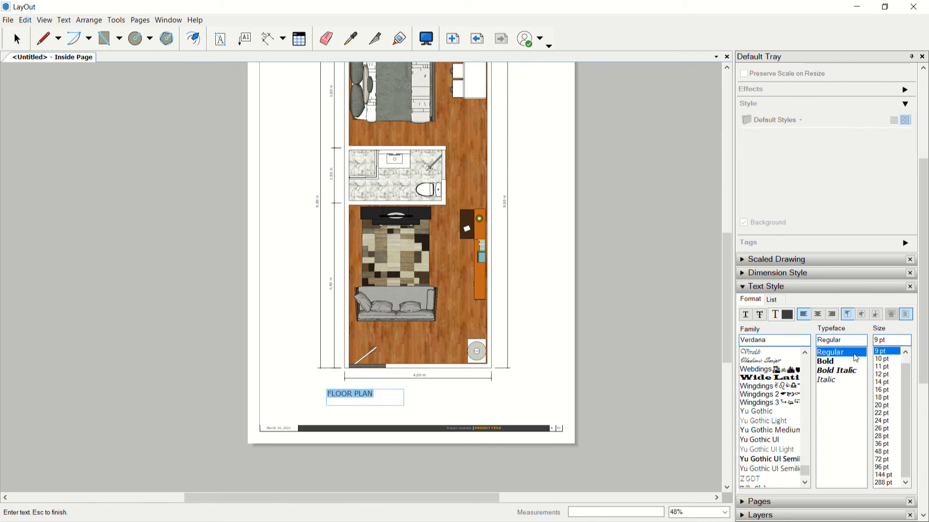
pyautogui.click(834, 362)
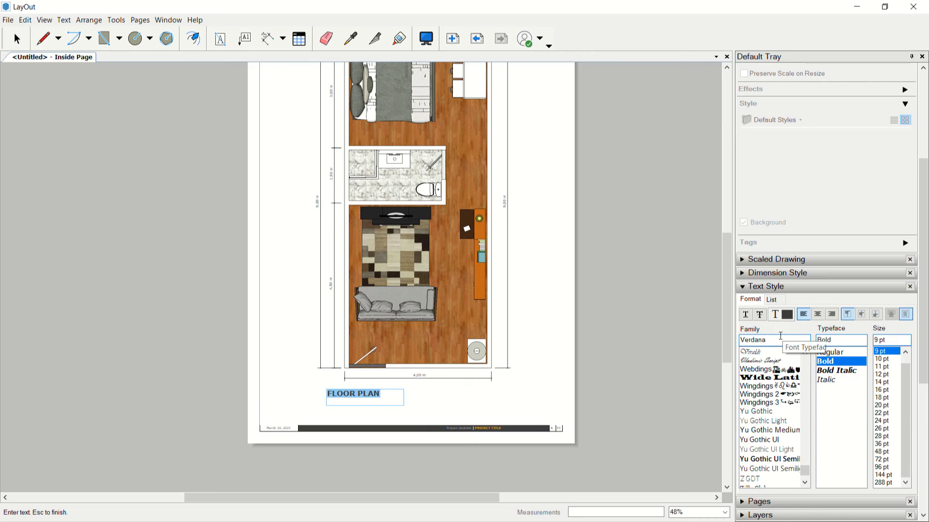
pyautogui.click(748, 315)
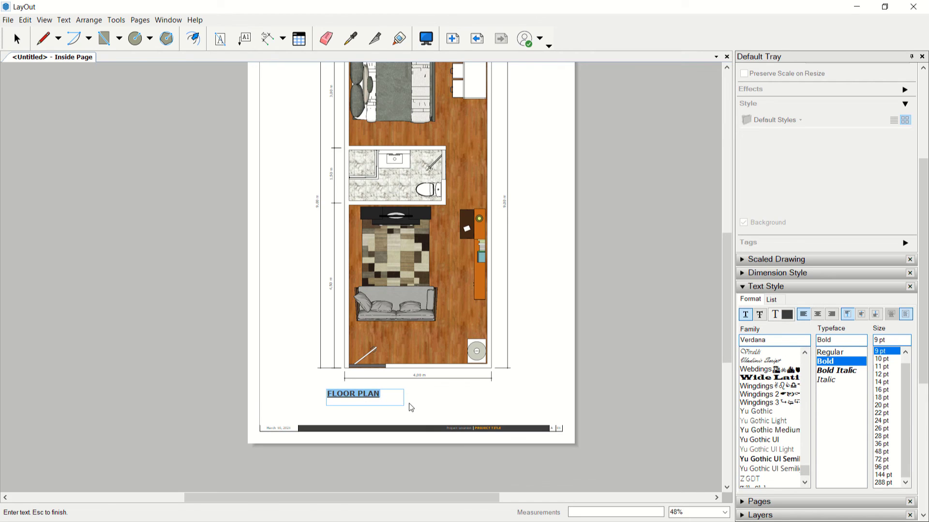
pyautogui.click(359, 403)
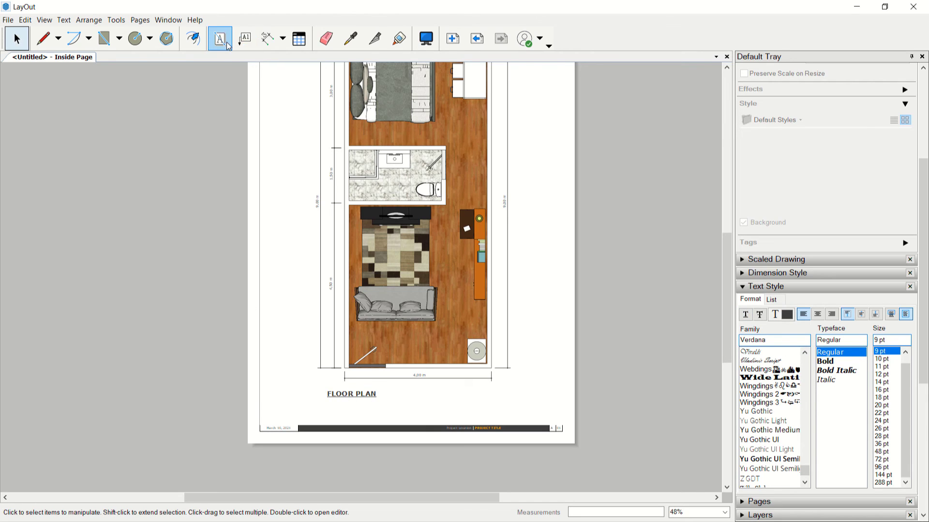
# Step: Add a second line reading SCALE 1:30 under the FLOOR PLAN title, in 14 pt bold without underline
pyautogui.click(363, 402)
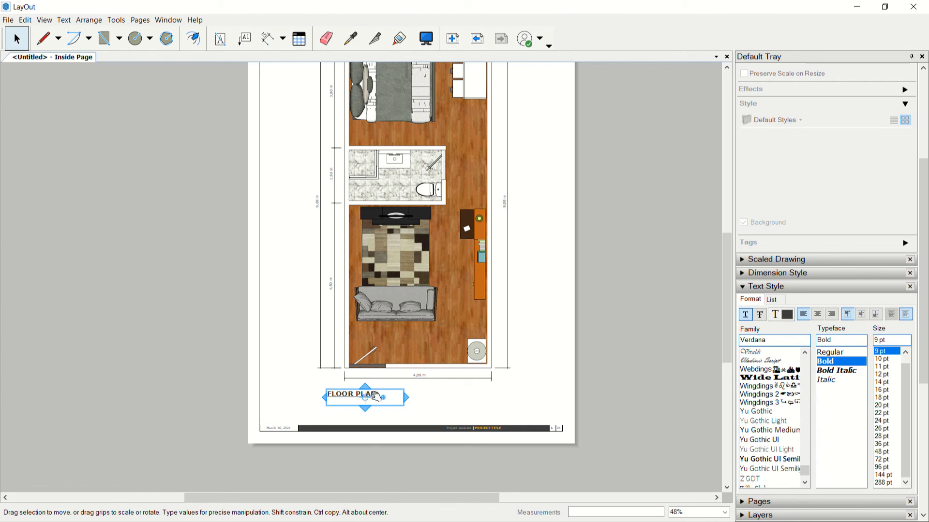
pyautogui.doubleClick(377, 396)
pyautogui.click(391, 399)
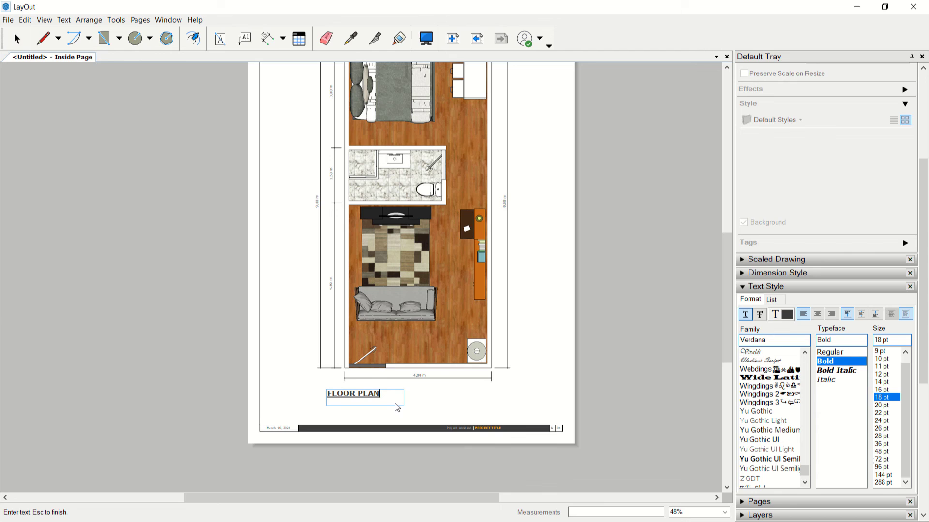
pyautogui.click(881, 383)
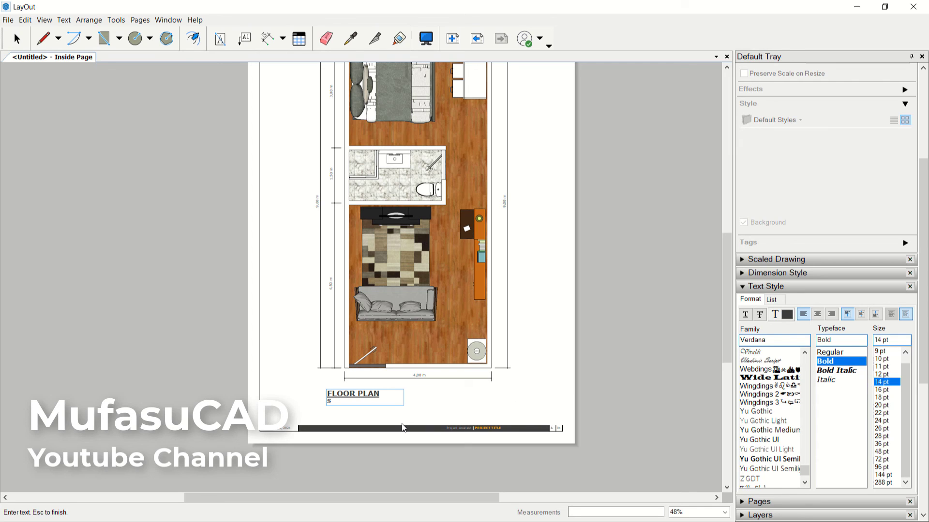
pyautogui.write('CALE 1:30')
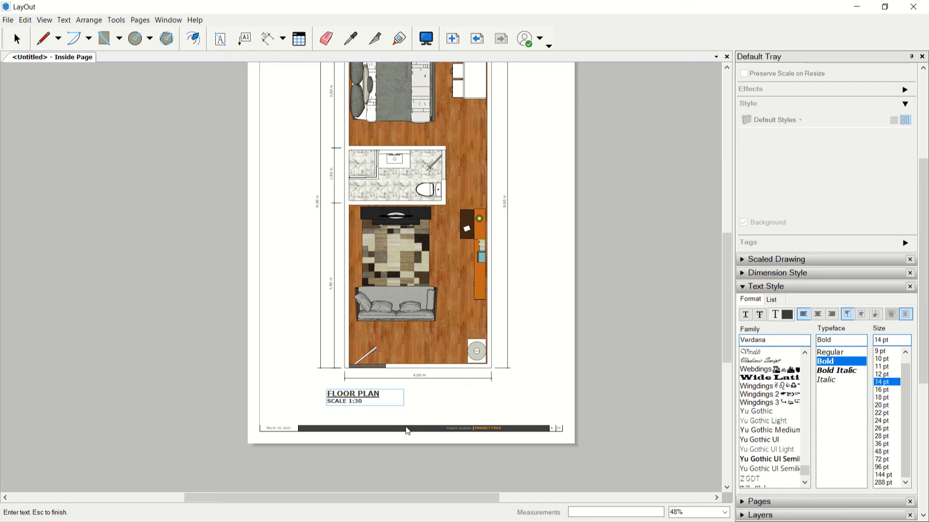
pyautogui.press('Escape')
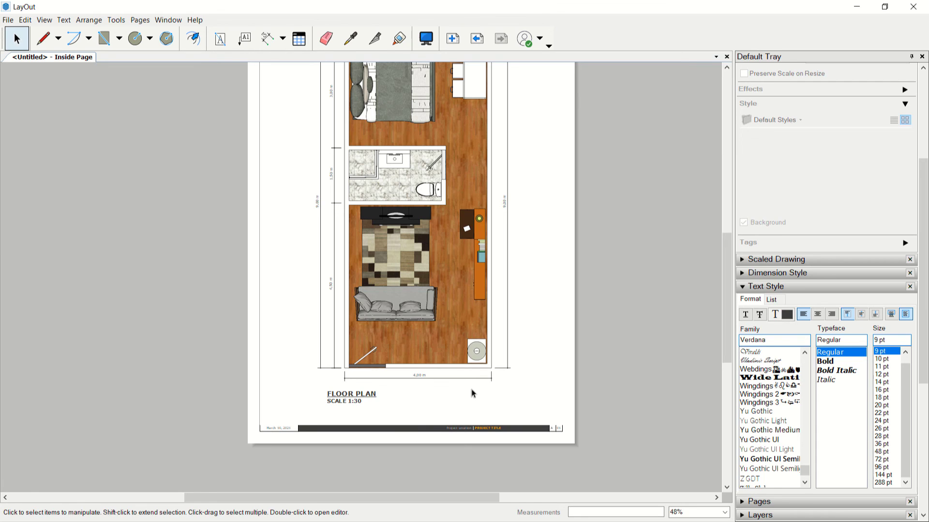
pyautogui.scroll(-1, 547, 306)
pyautogui.moveTo(573, 234); pyautogui.dragTo(527, 271, button='middle')
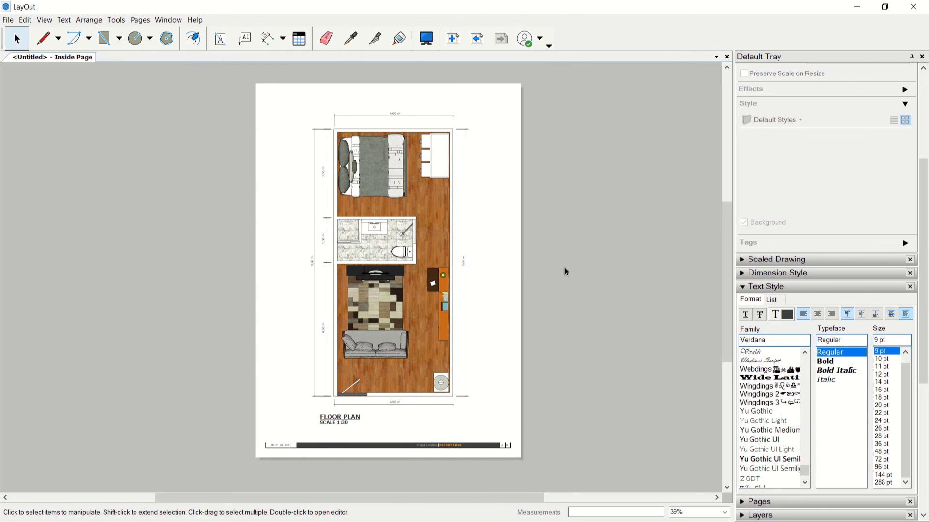